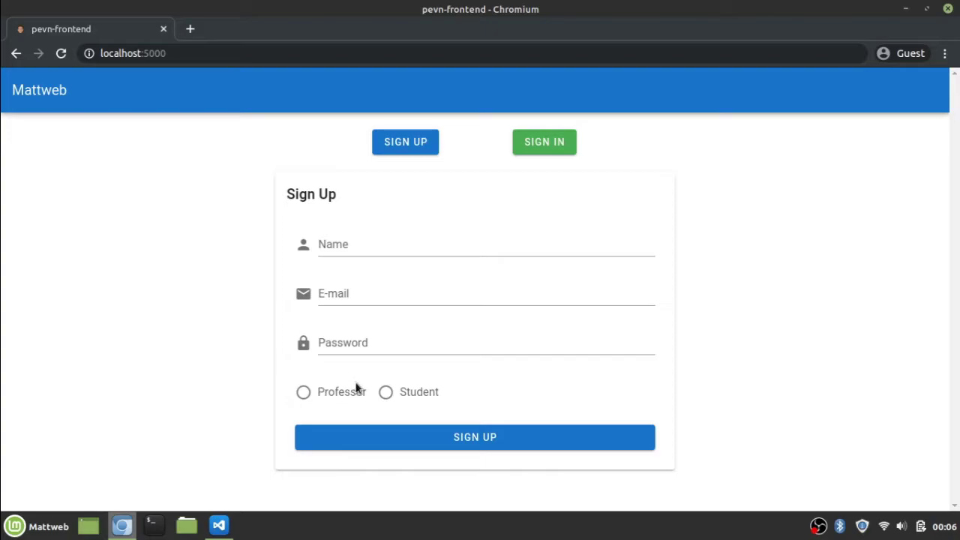
- Register a Professor account with the user's full name, e-mail and password
left_click(391, 244)
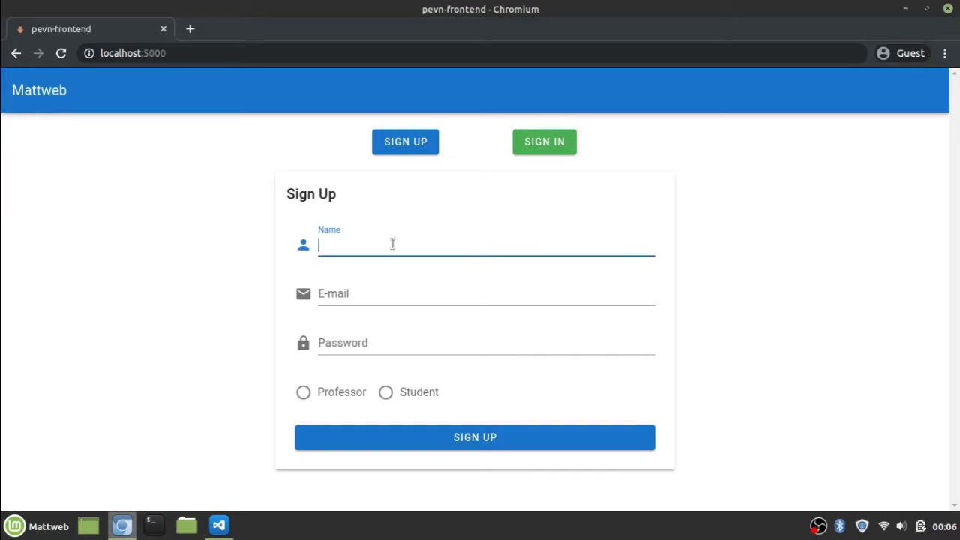
key("Tab")
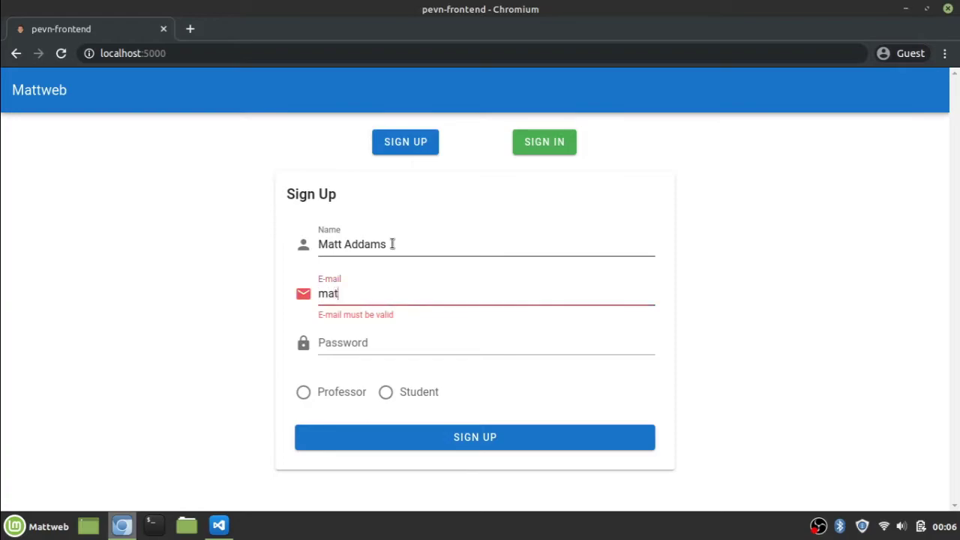
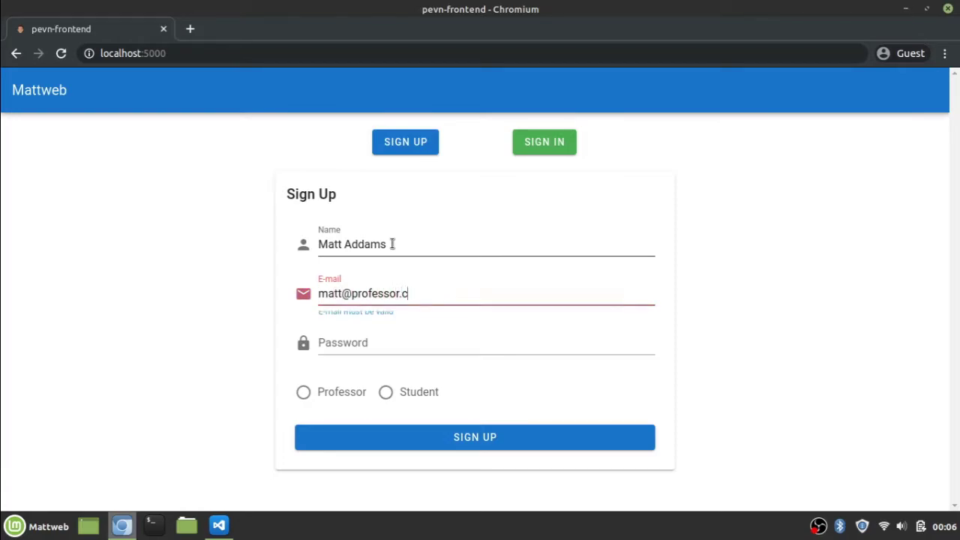
key("Tab")
type("pas")
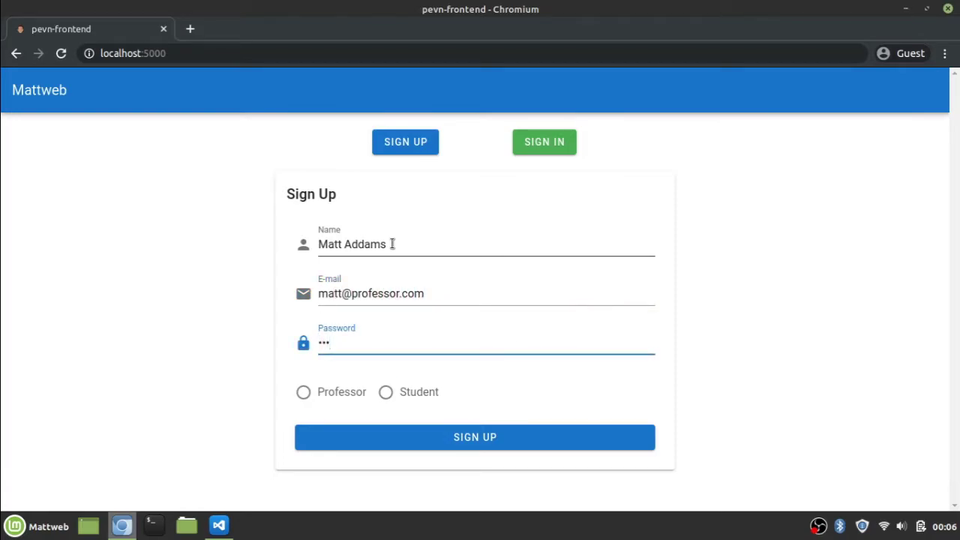
left_click(296, 391)
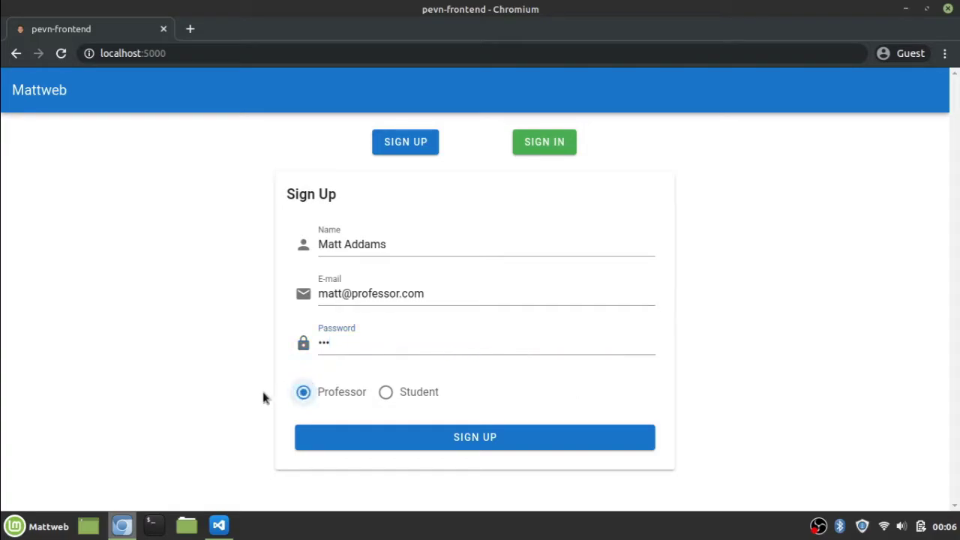
left_click(452, 441)
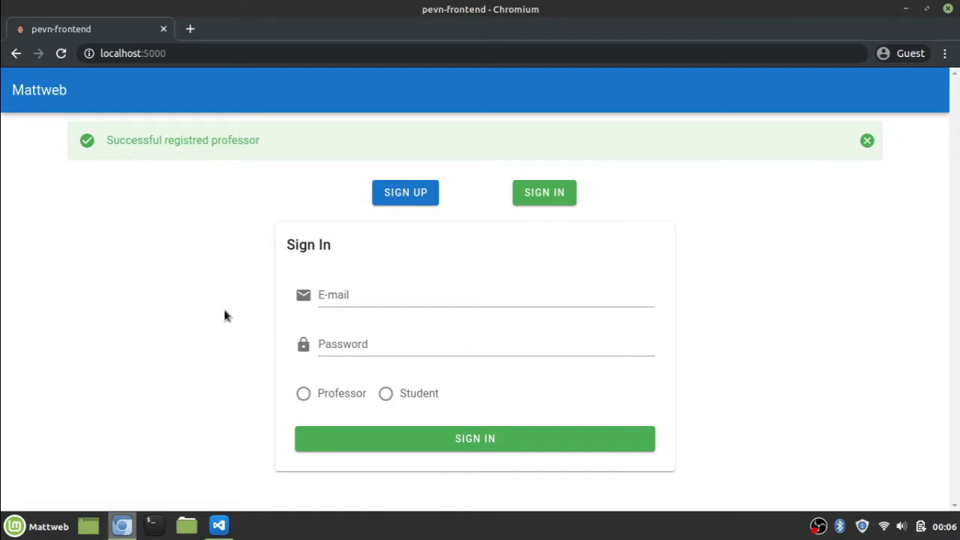
- Sign in as a Professor using the new account's e-mail and password
left_click(322, 297)
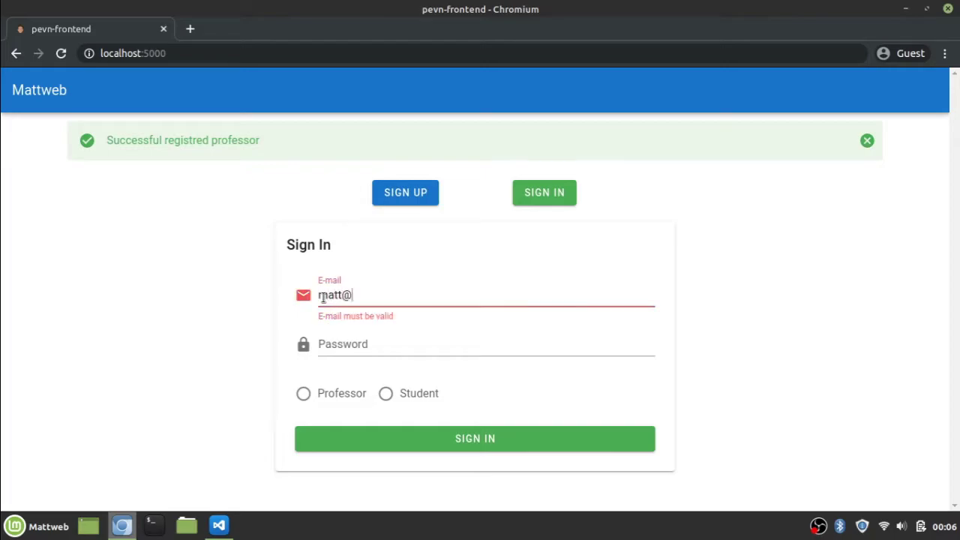
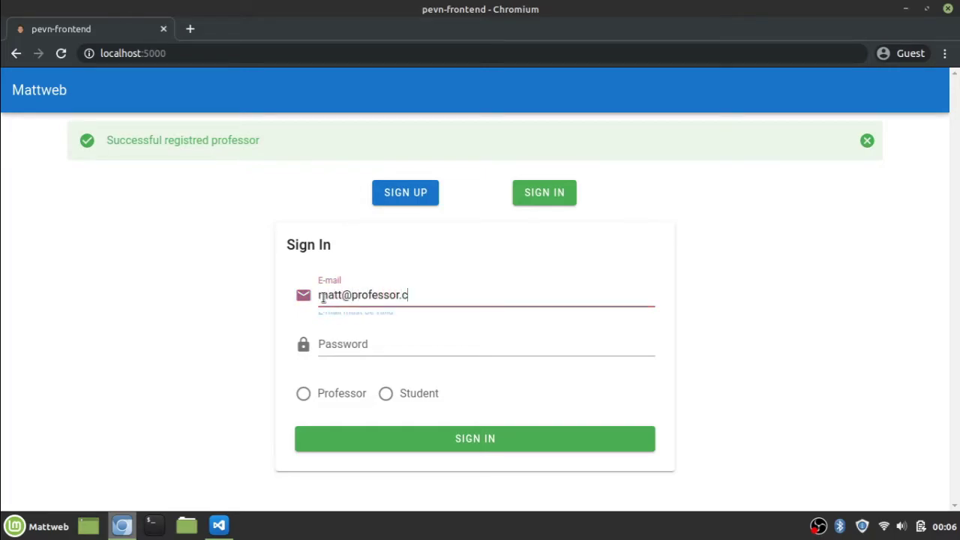
key("Tab")
type("123")
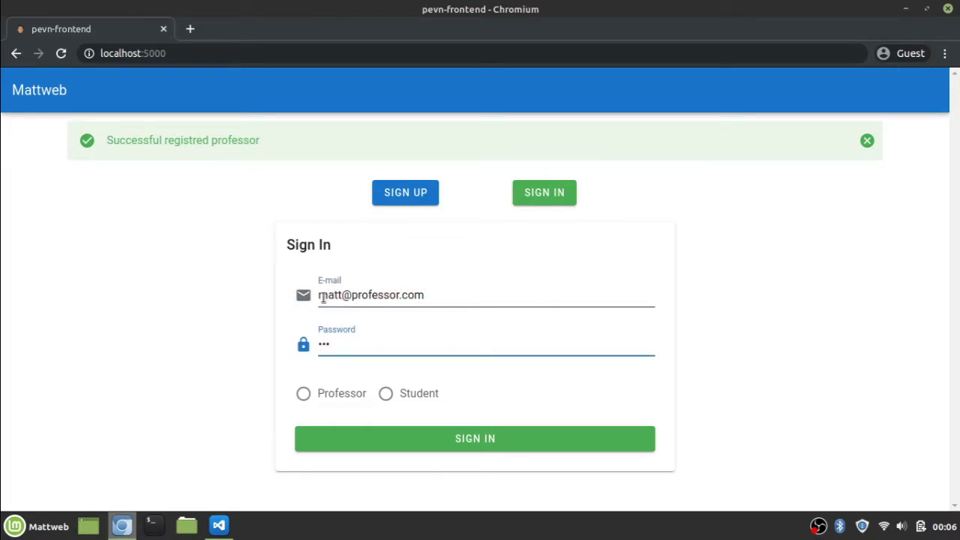
left_click(304, 393)
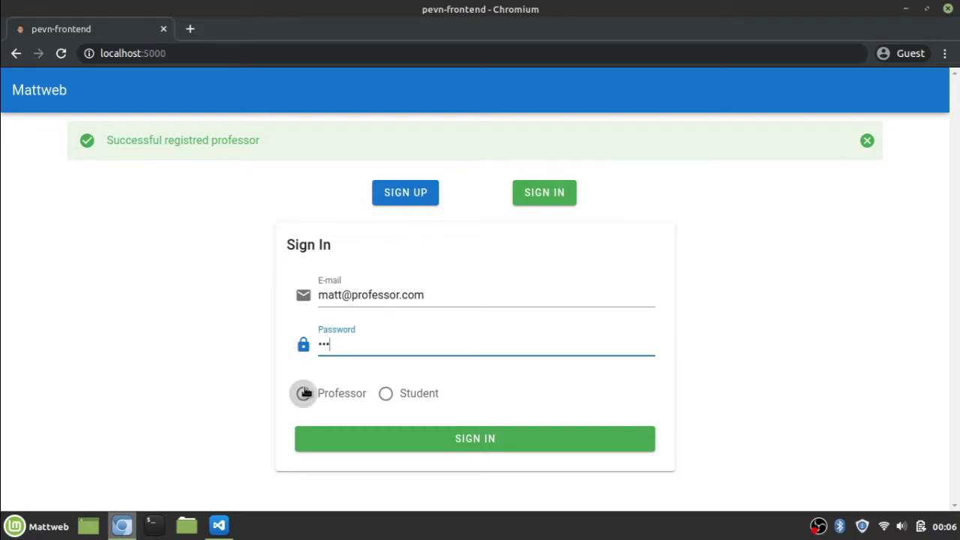
left_click(461, 450)
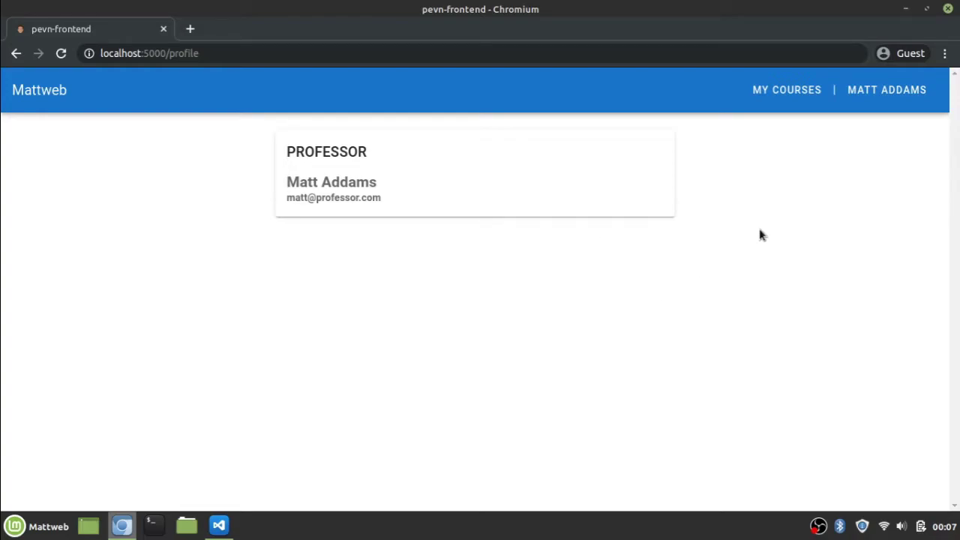
- Create the Math course with the description 'This is my first course'
left_click(779, 90)
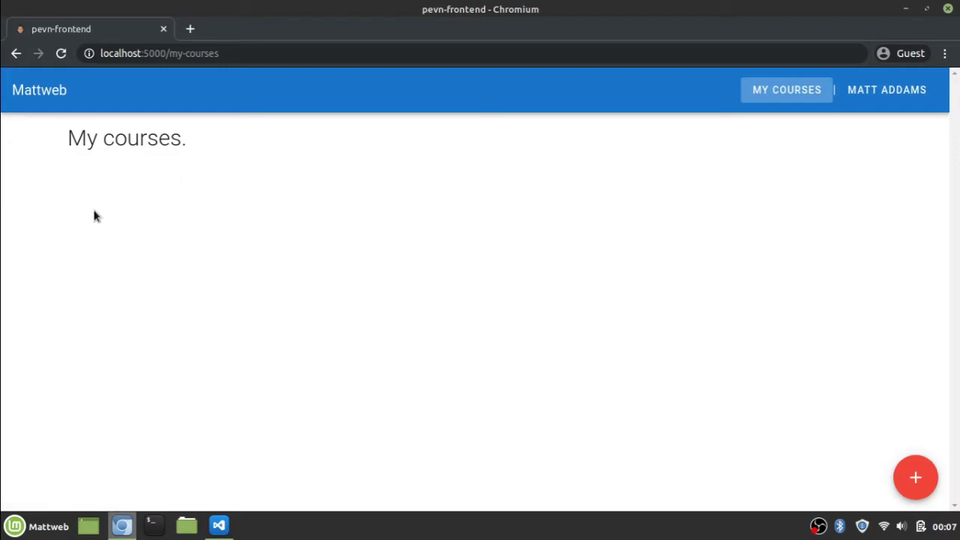
left_click(925, 466)
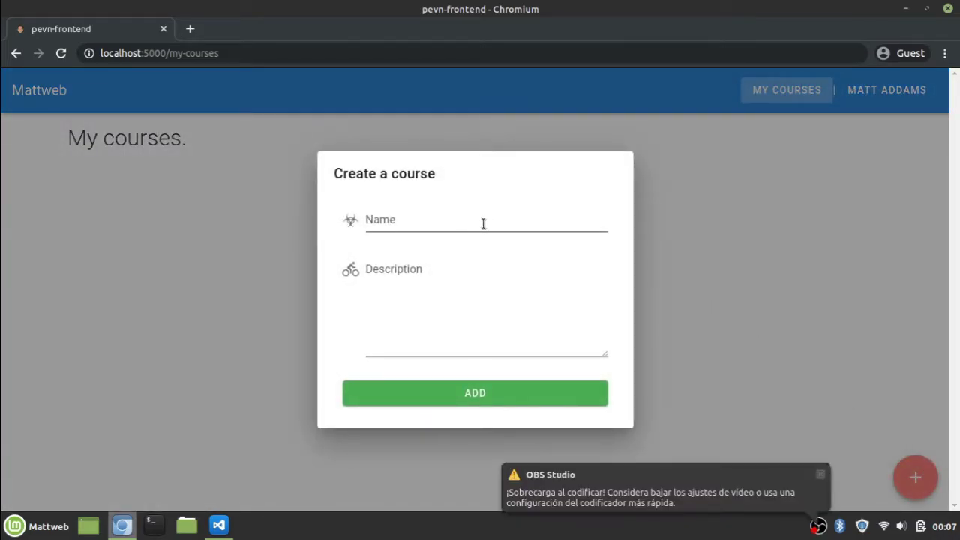
left_click(822, 475)
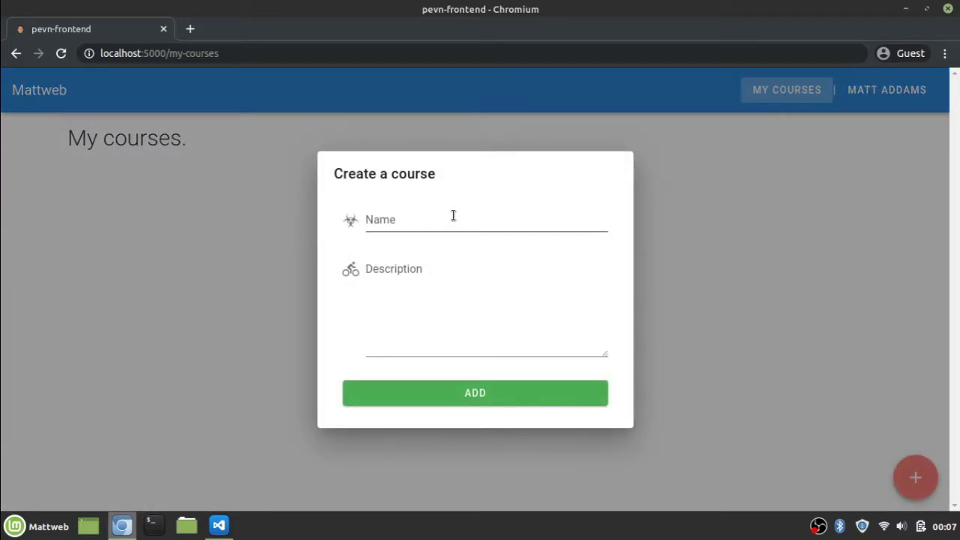
left_click(453, 215)
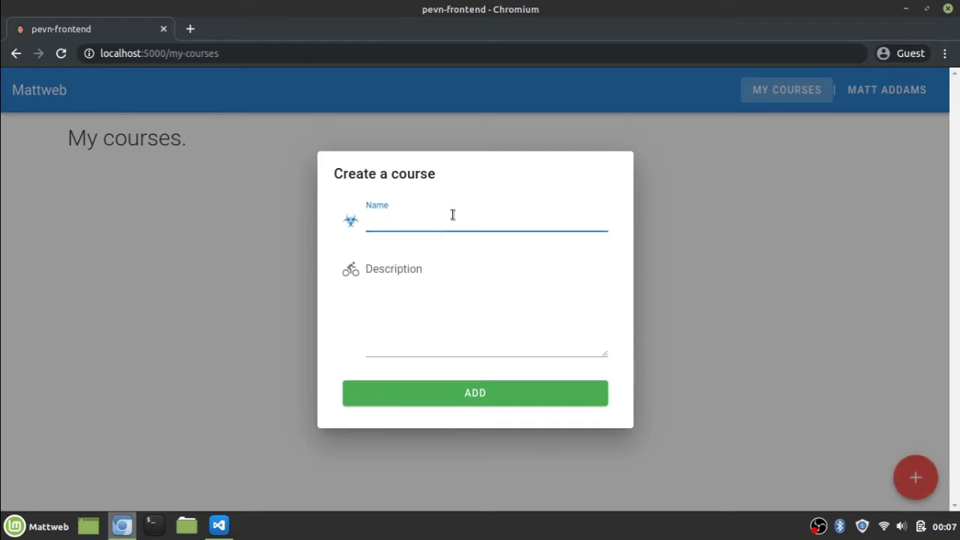
type("Math")
key("Tab")
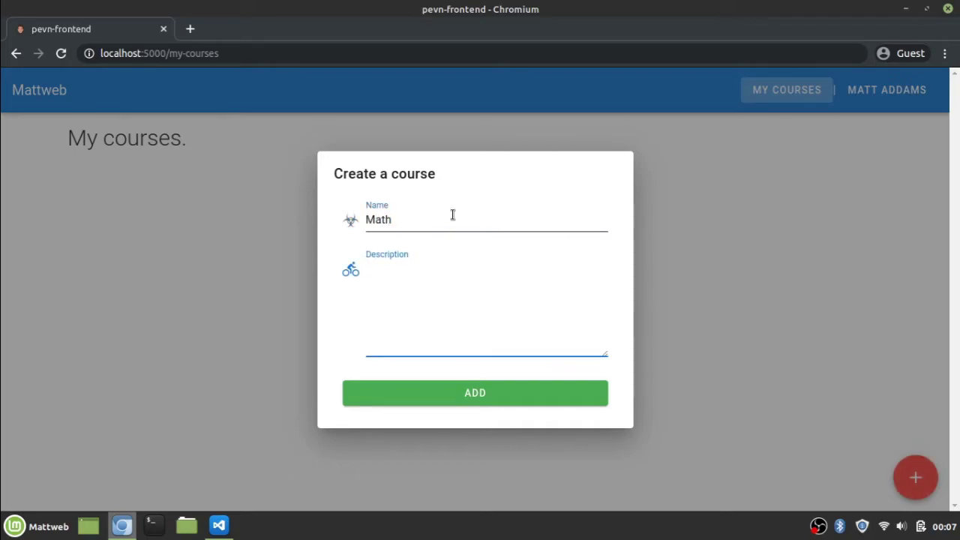
type("This is")
type(" my first")
key("BackSpace")
key("BackSpace")
type("rst course")
key("Tab")
key("Return")
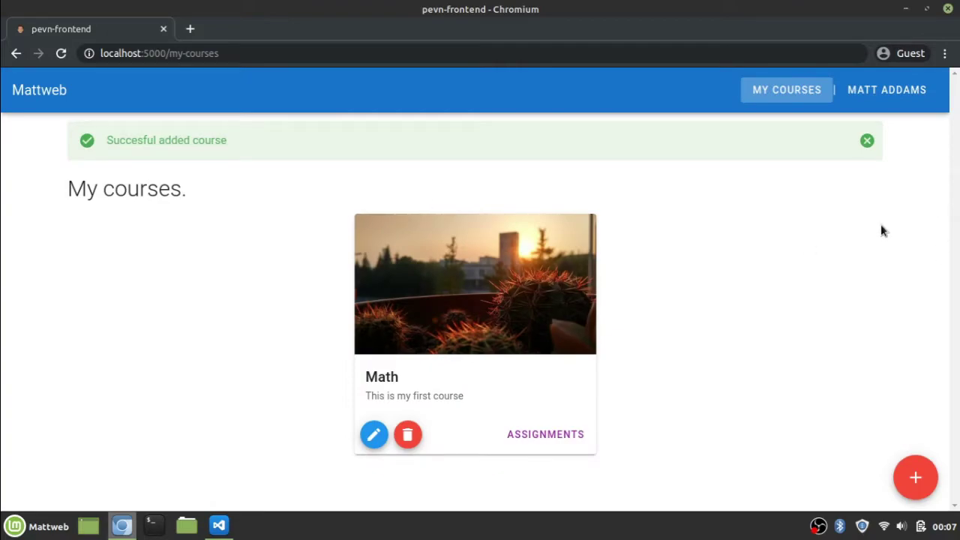
left_click(867, 140)
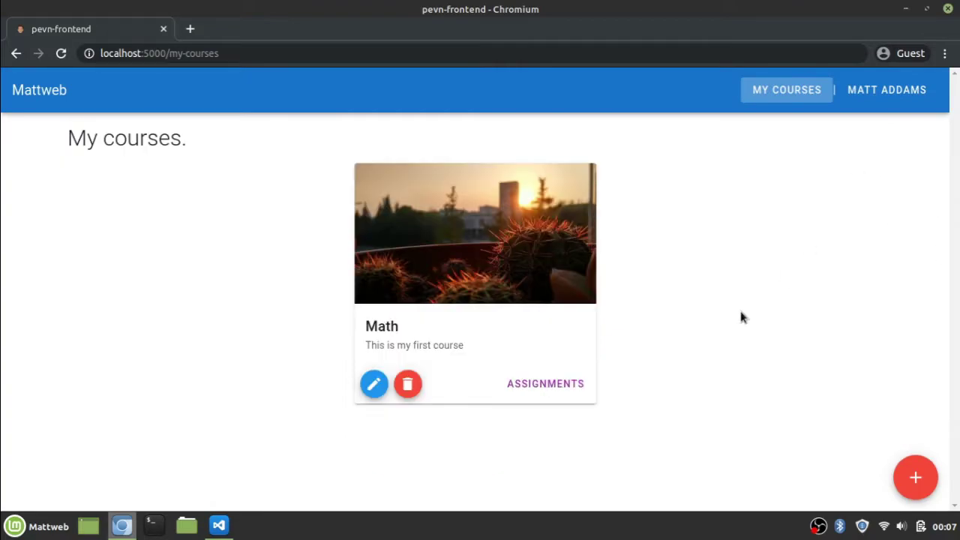
- Add two courses named 'asda', with descriptions 'as' and 'asd'
left_click(918, 483)
left_click(505, 227)
type("asda")
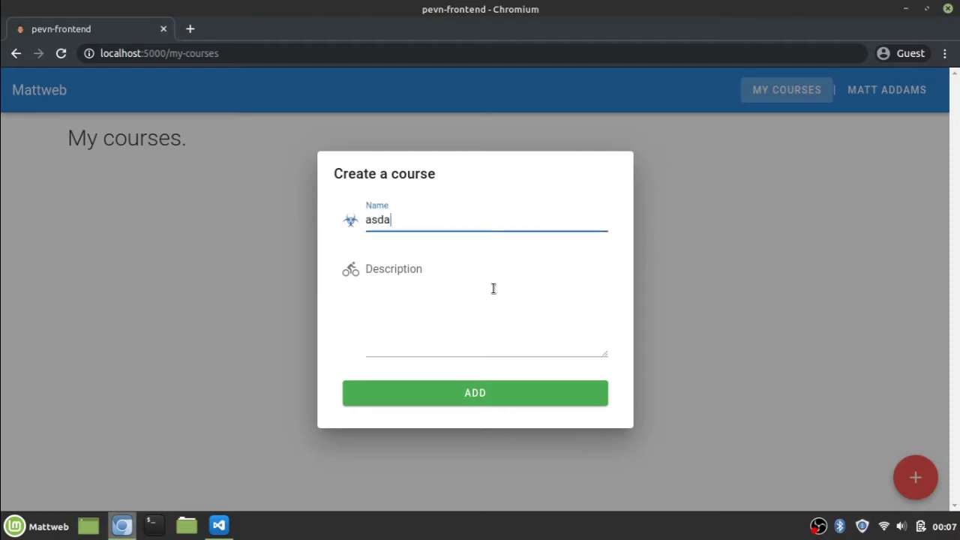
left_click(492, 287)
type("as")
left_click(501, 395)
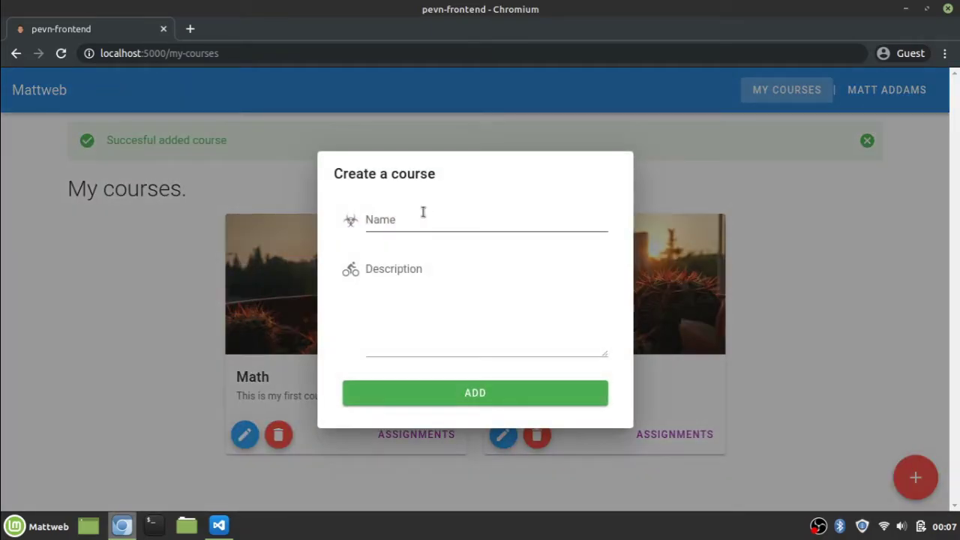
left_click(420, 220)
type("asda")
left_click(414, 263)
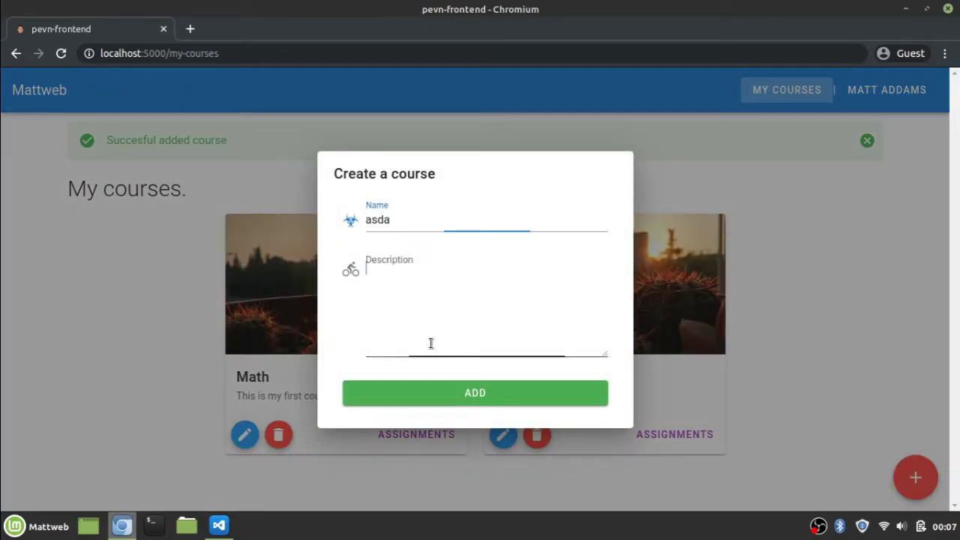
type("asd")
left_click(433, 395)
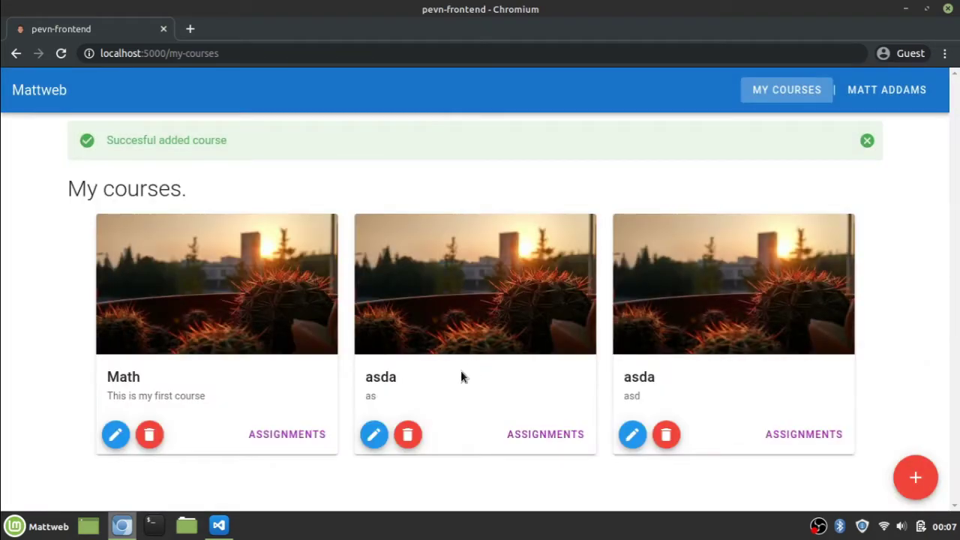
- Rename the second course to 'Physics'
left_click(374, 436)
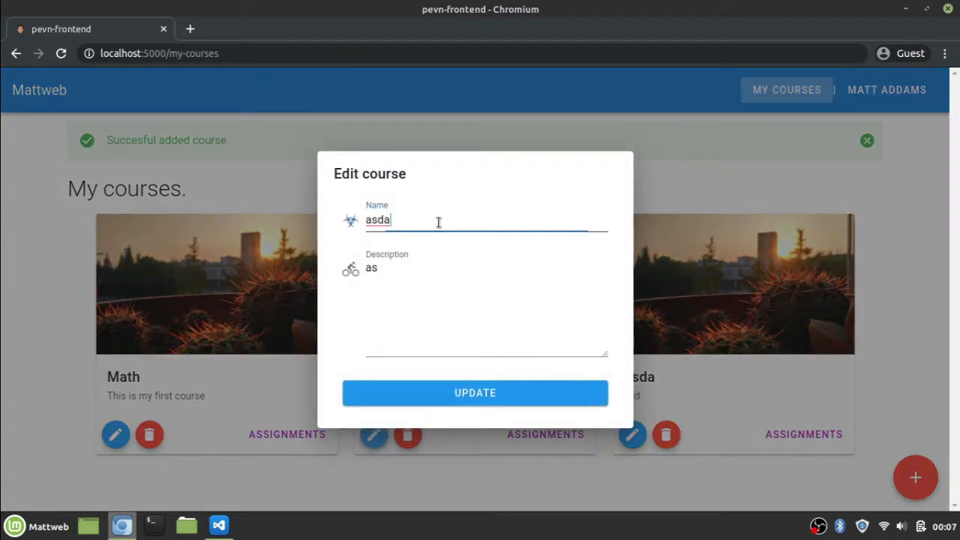
key("BackSpace")
key("BackSpace")
key("BackSpace")
type("p")
key("BackSpace")
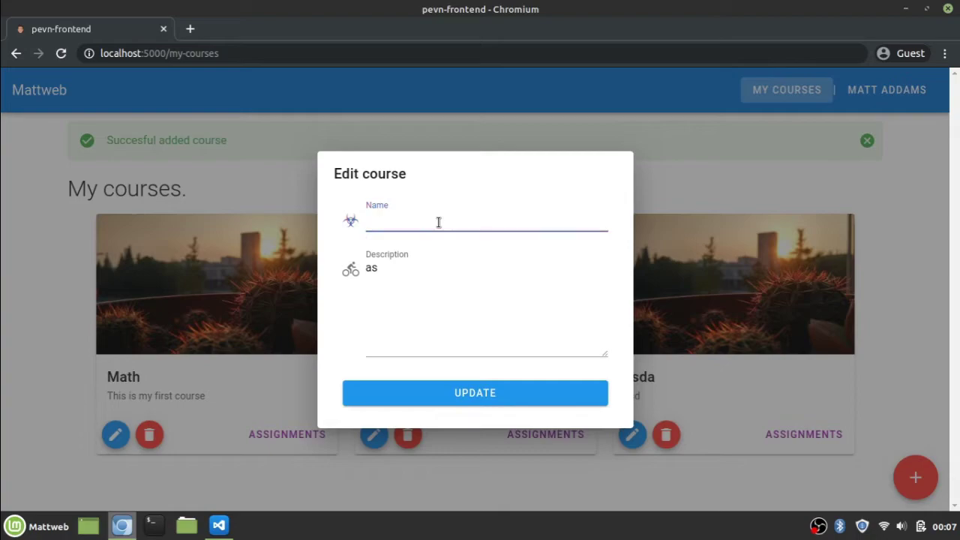
type("p")
key("BackSpace")
type("P")
type("HY")
key("BackSpace")
key("BackSpace")
type("H")
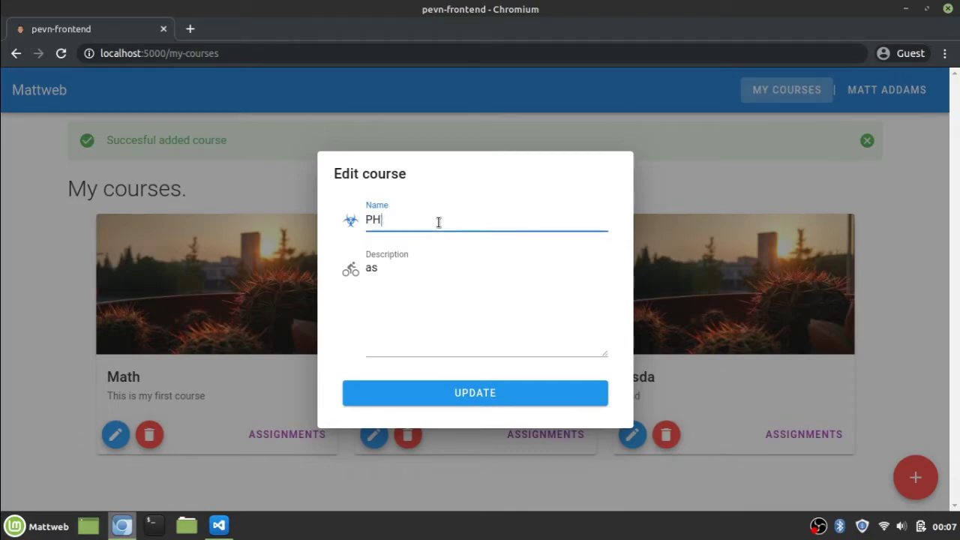
key("BackSpace")
type("hy")
key("BackSpace")
key("BackSpace")
type("hysic")
type("s")
- Describe Physics as 'This is the second course', save it, and delete the asda course
key("Tab")
key("BackSpace")
key("BackSpace")
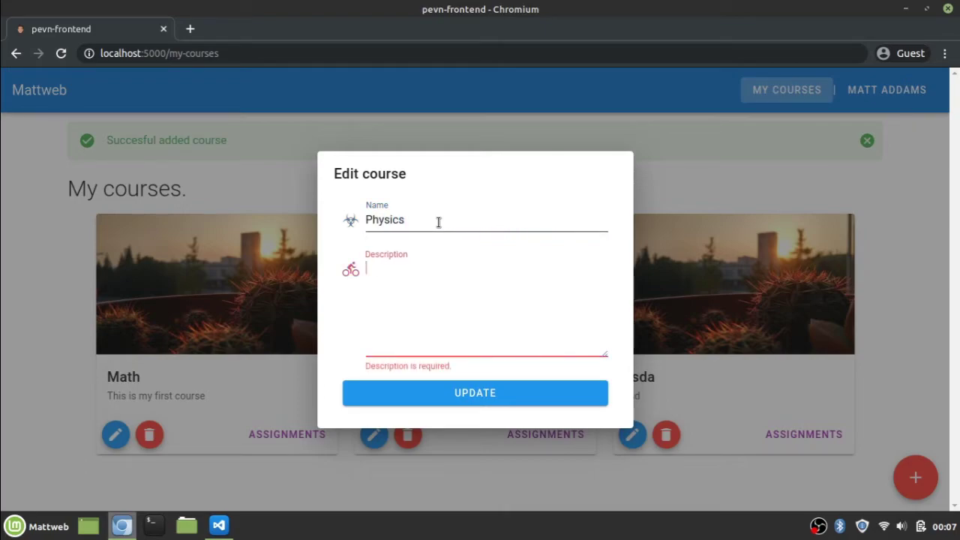
type("T")
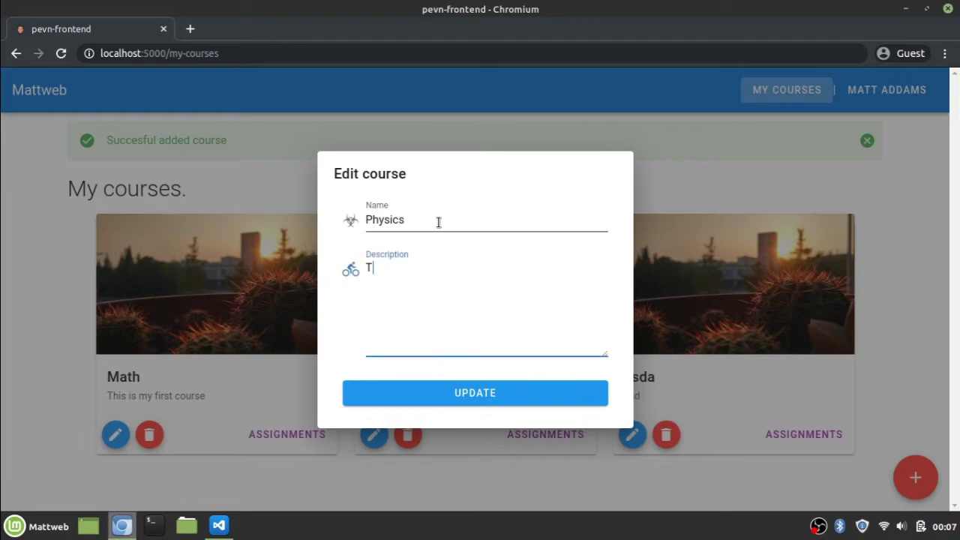
type("his is the second")
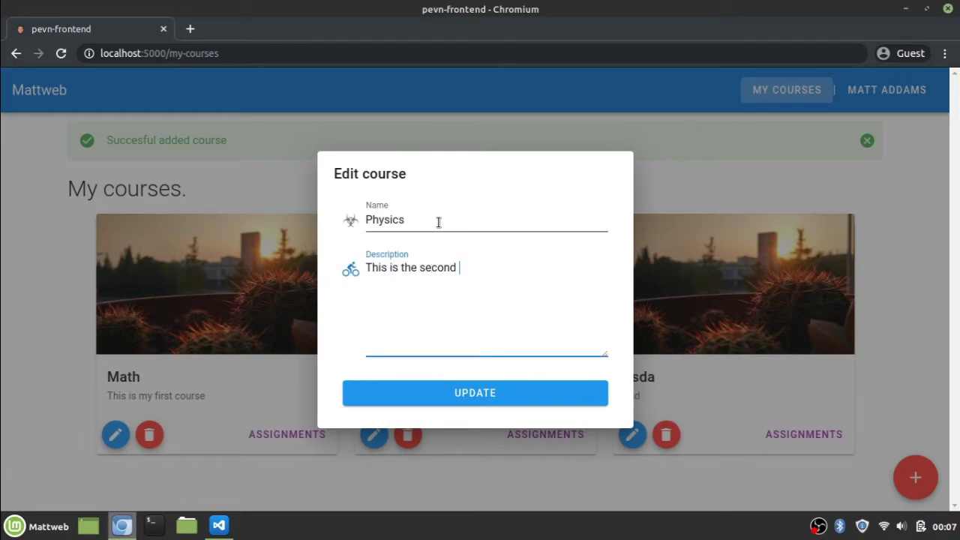
type(" course")
key("Tab")
key("Return")
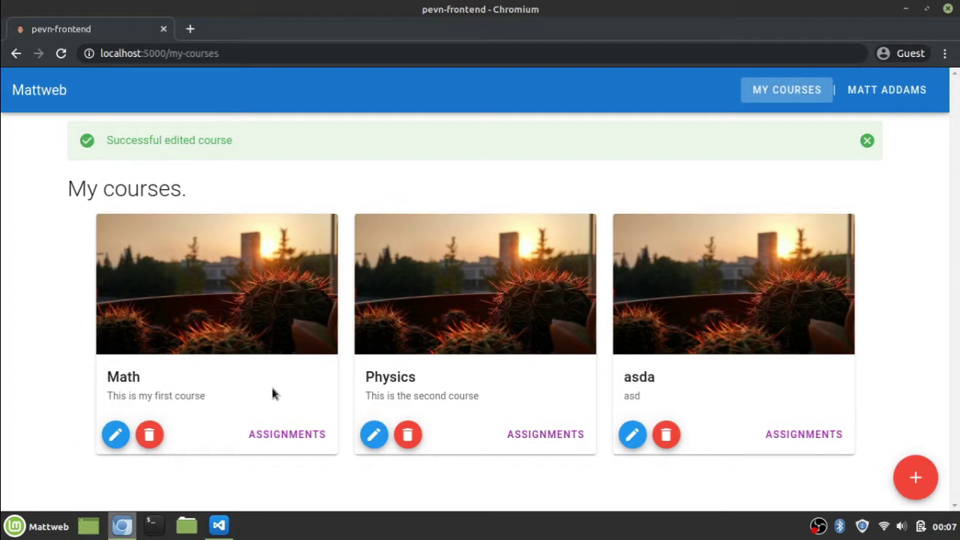
left_click(665, 433)
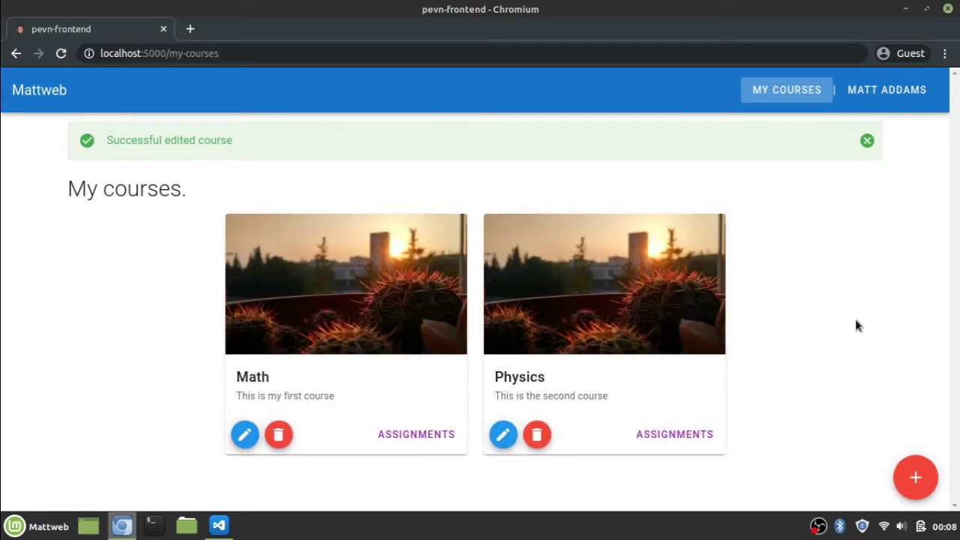
left_click(866, 143)
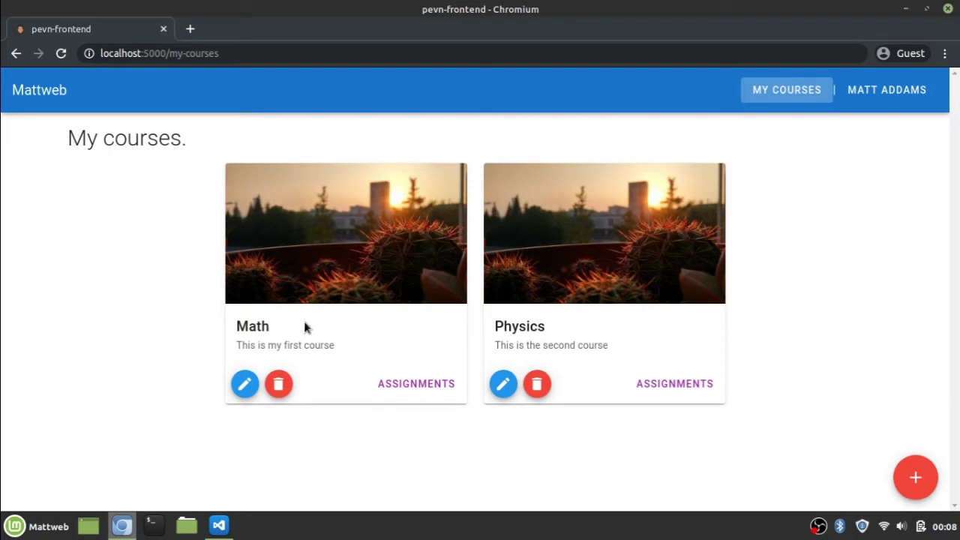
- Start a new assignment on Math with Assignment 1.pdf attached
left_click(418, 382)
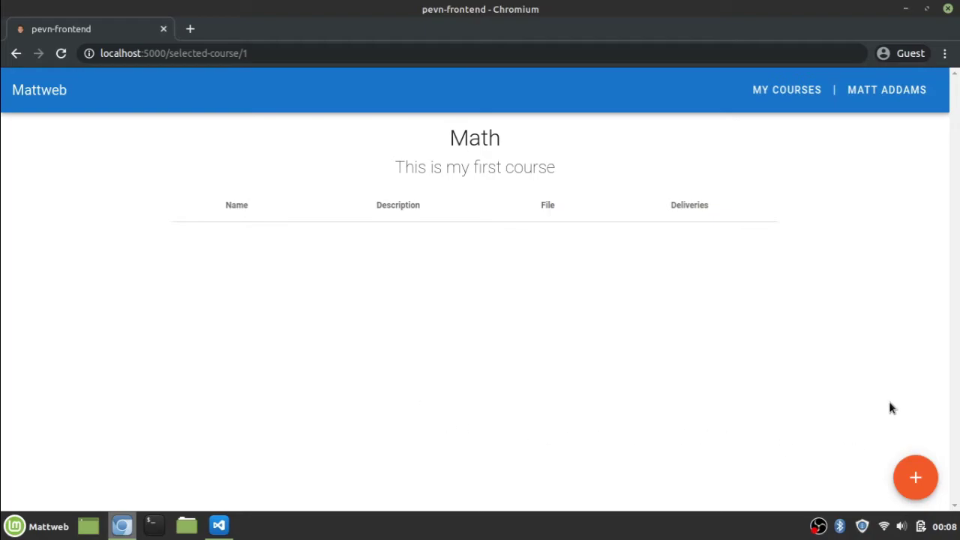
left_click(919, 477)
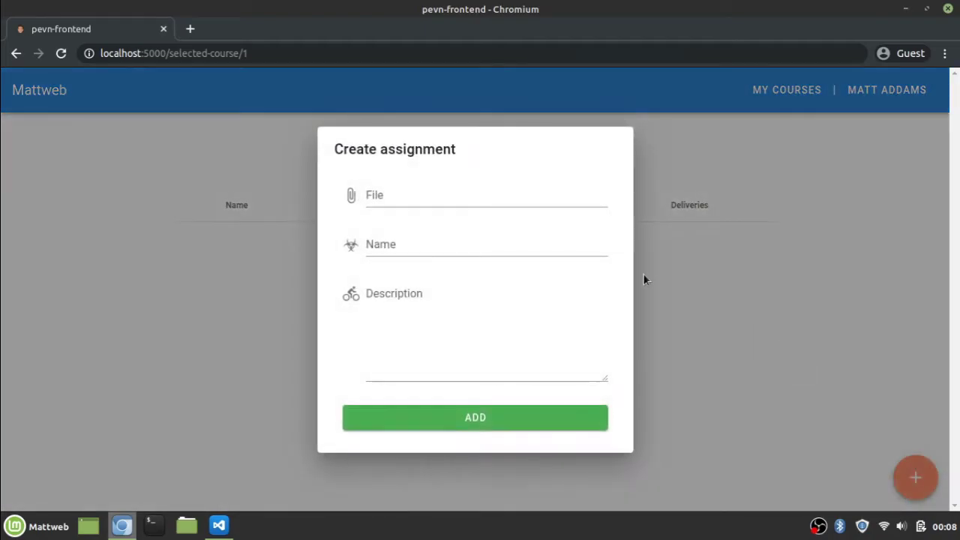
left_click(503, 199)
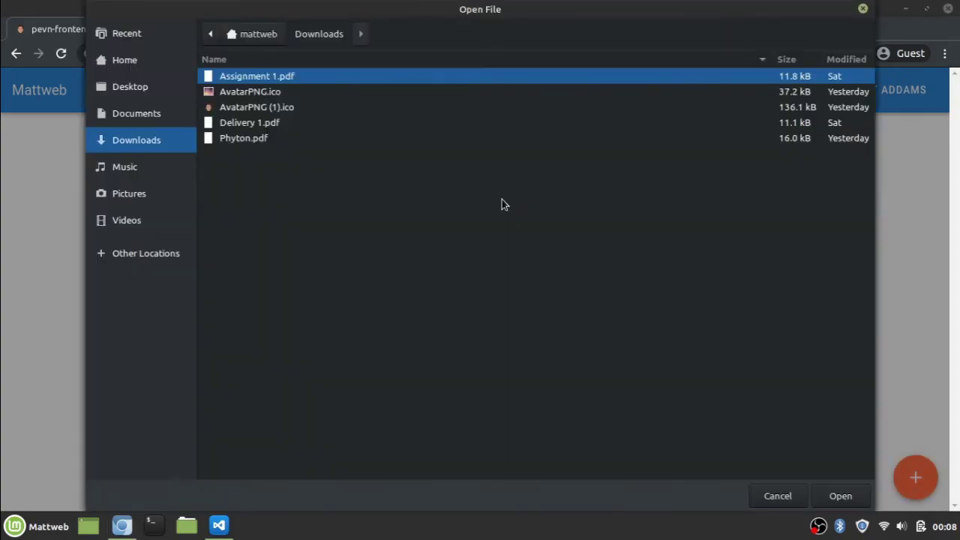
left_click(838, 495)
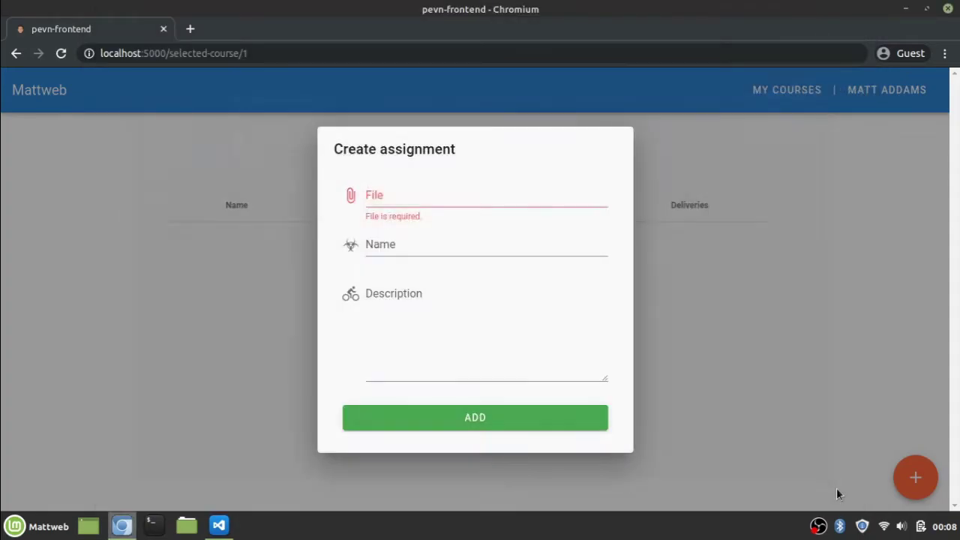
- Name it 'Assignmet 1' with the description 'This is my first assignment' and add it
left_click(474, 243)
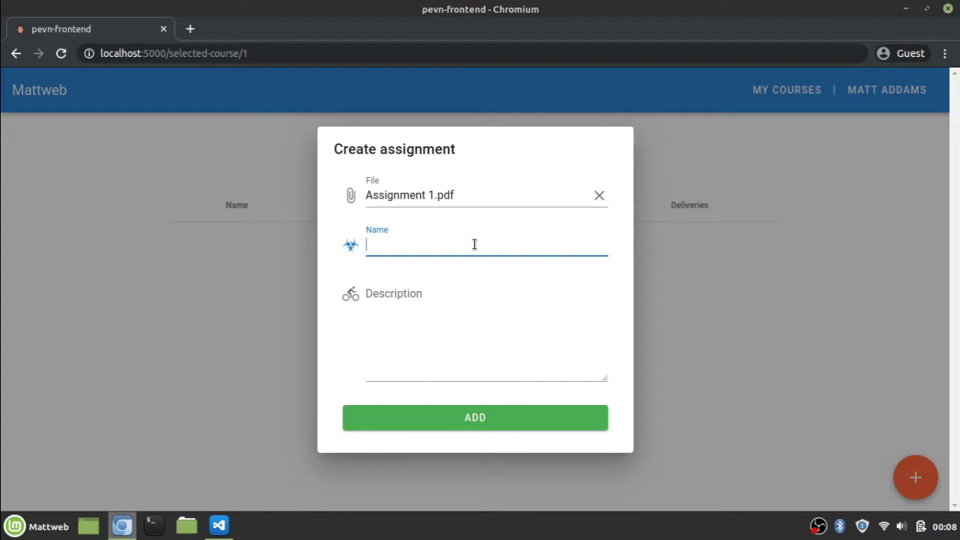
type("Assig")
type("nmet 2")
key("BackSpace")
type("1")
key("Tab")
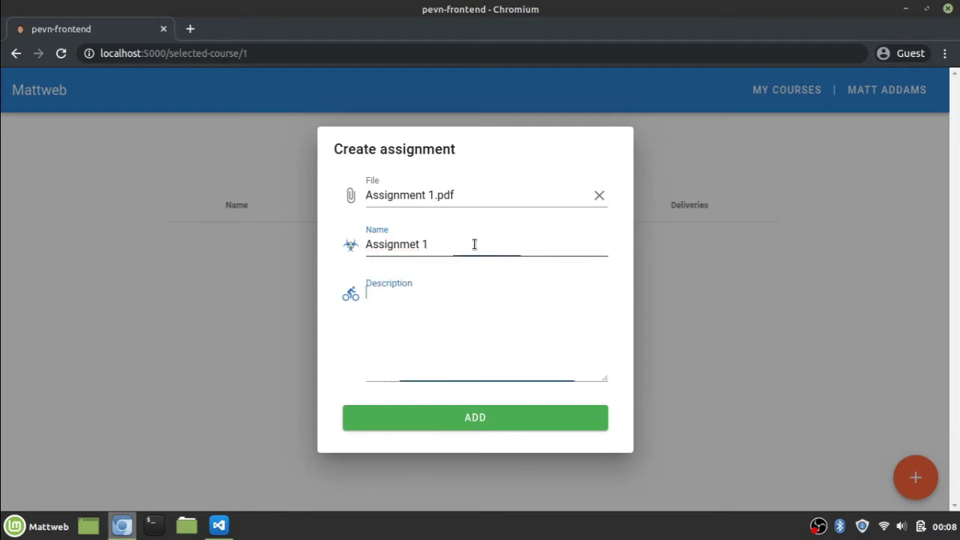
type("T")
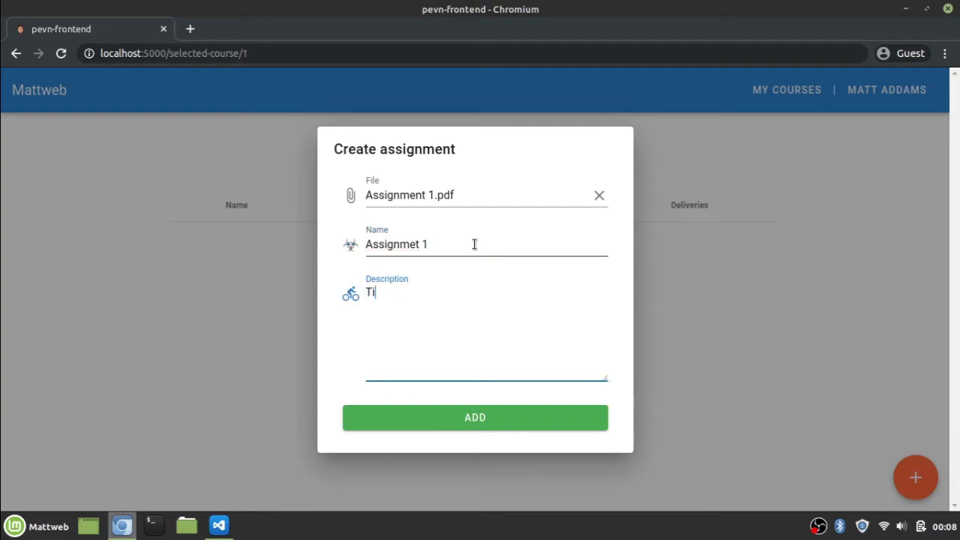
type("his is my fir")
type("st assignment")
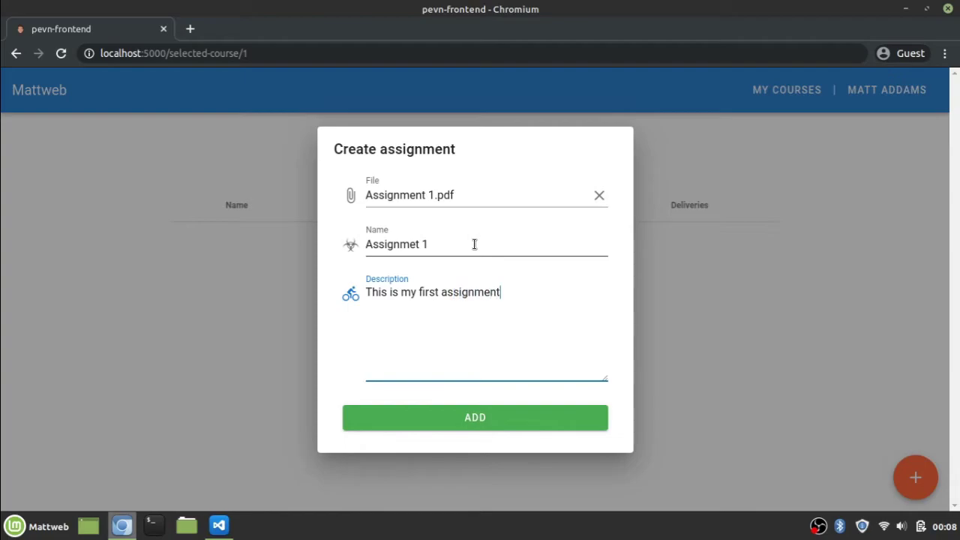
key("Tab")
key("Return")
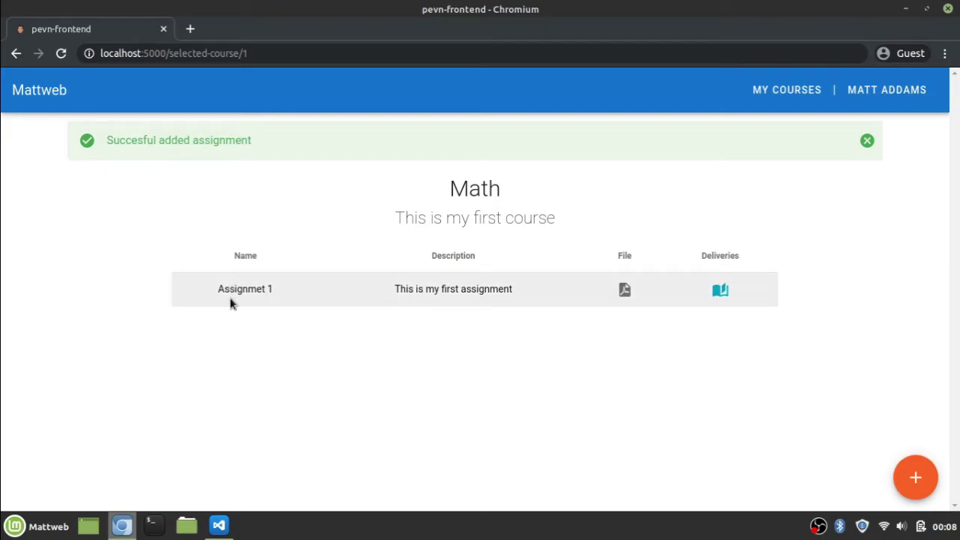
- Preview Assignmet 1's attached PDF, close it, and dismiss the assignment-added notice
left_click_drag(235, 290, 256, 289)
left_click_drag(425, 294, 454, 293)
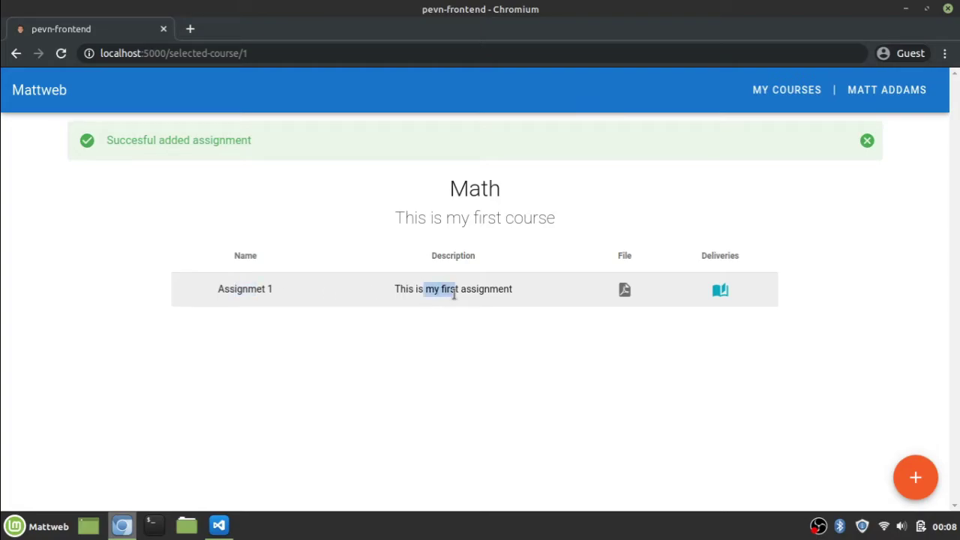
left_click(625, 292)
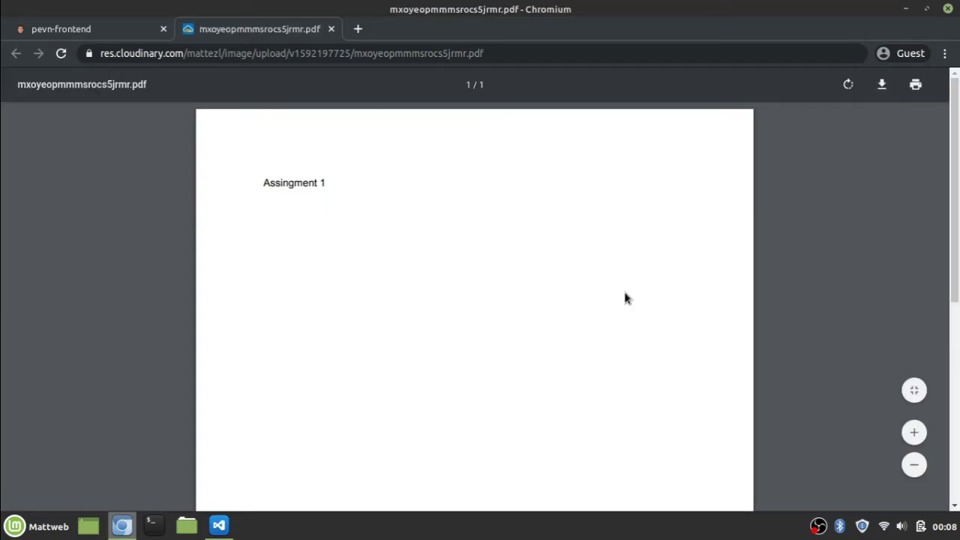
key("ctrl+w")
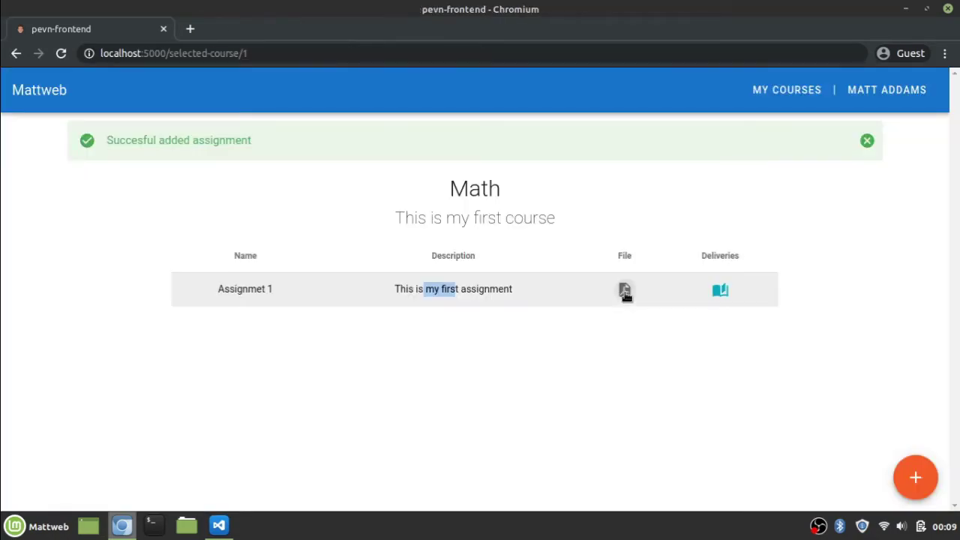
left_click(801, 371)
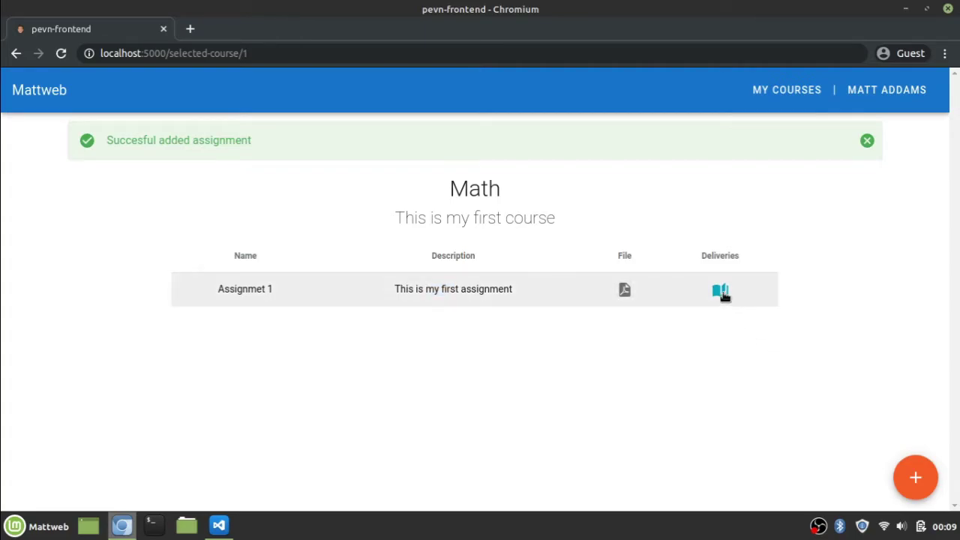
left_click(868, 142)
left_click(719, 239)
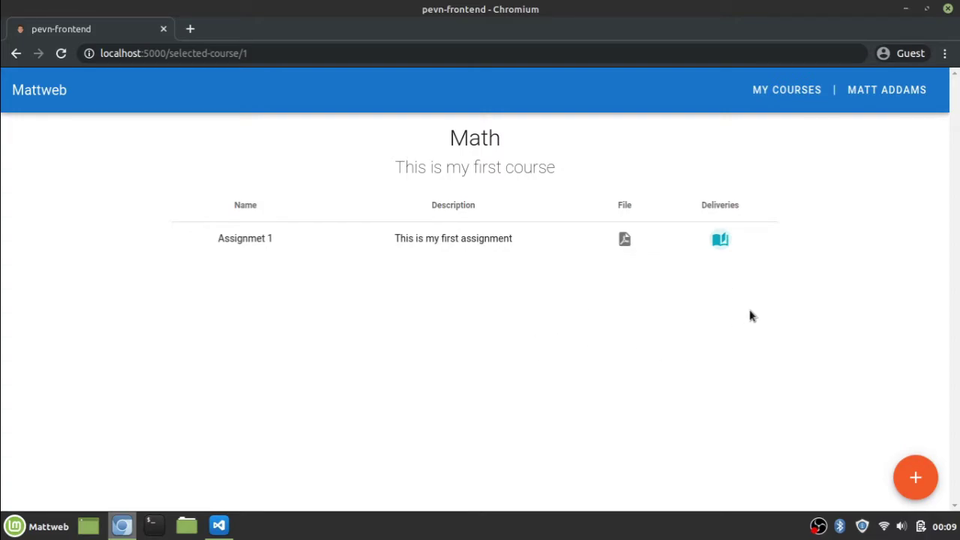
- Sign out and sign up a Student account with the user's full name, e-mail and password
left_click(892, 92)
left_click(879, 159)
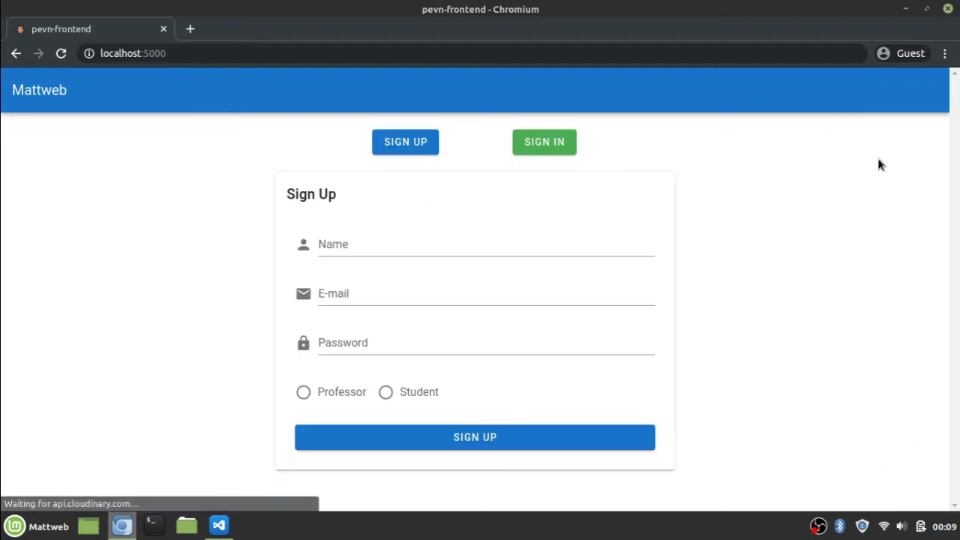
left_click(473, 241)
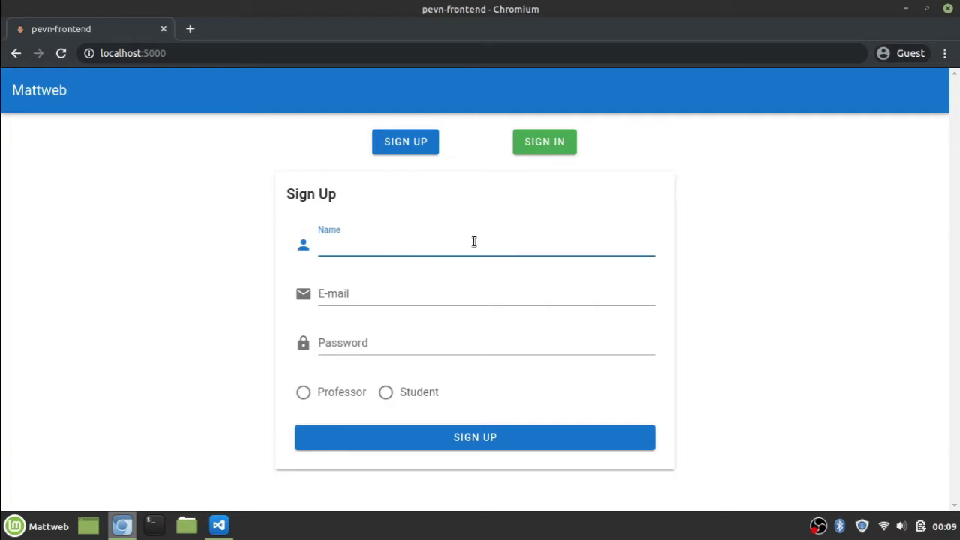
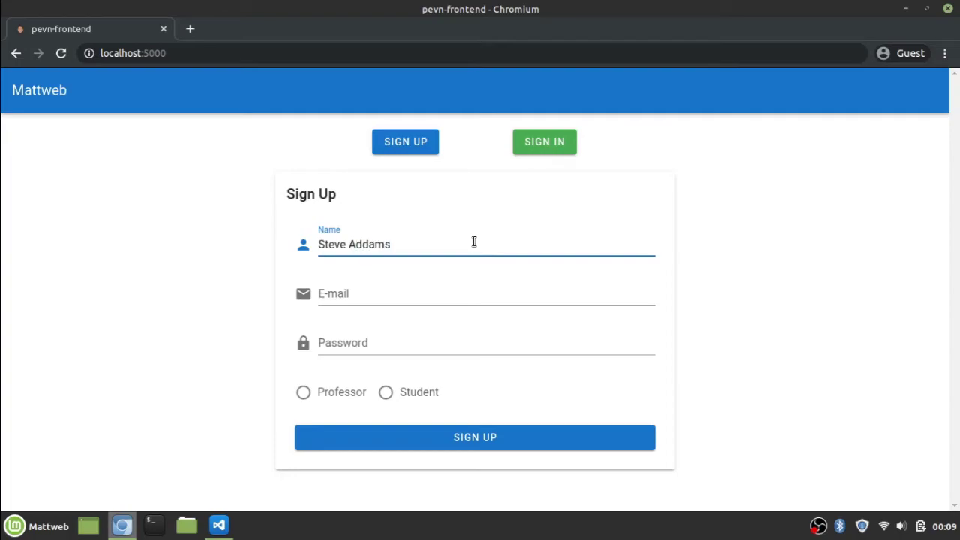
key("Tab")
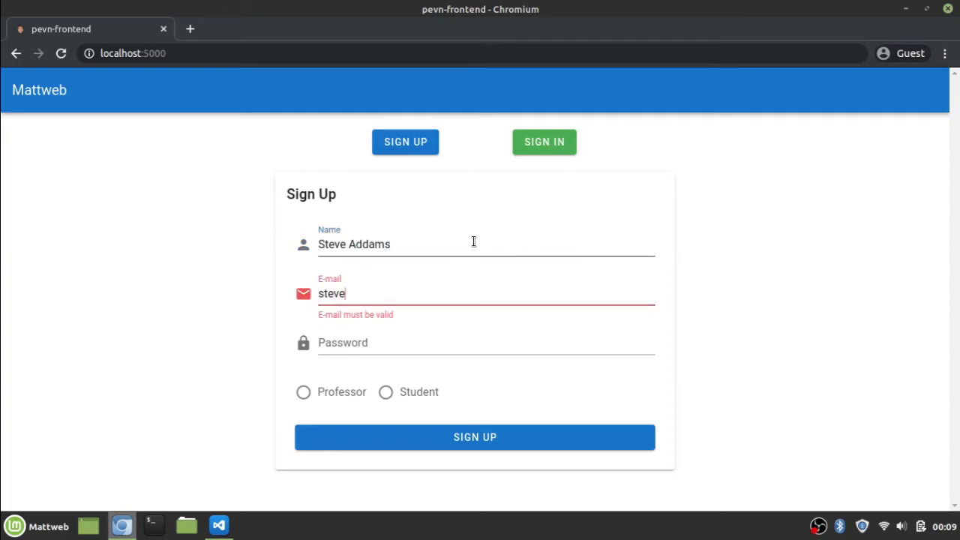
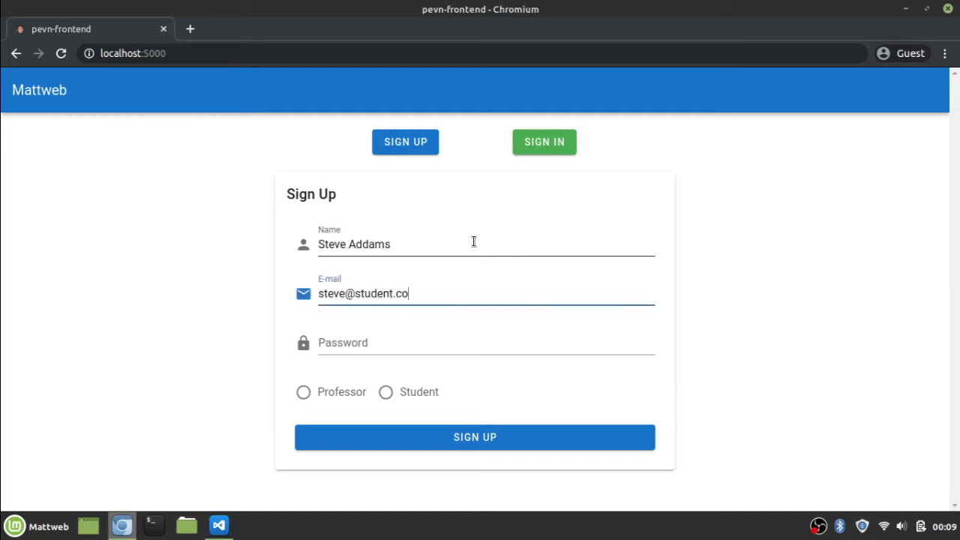
key("Tab")
type("123")
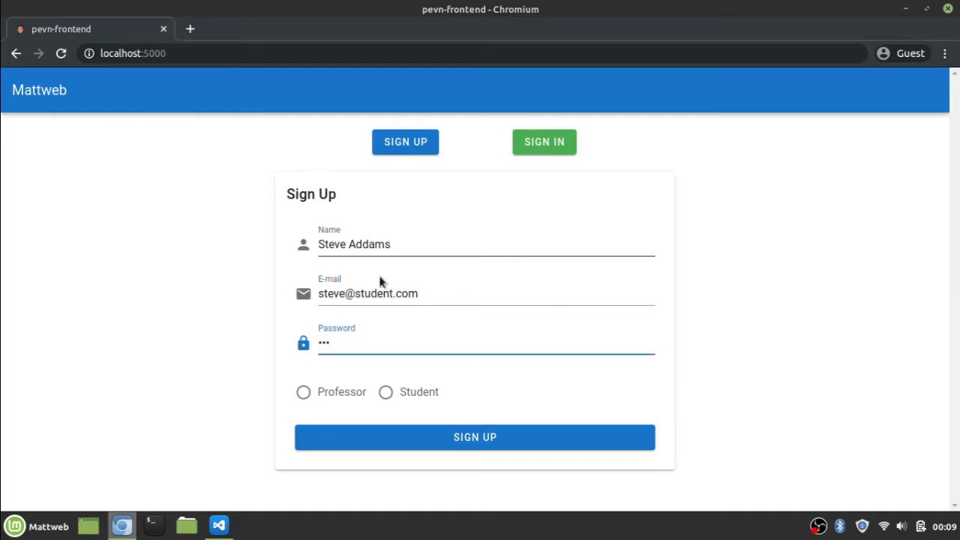
left_click(385, 391)
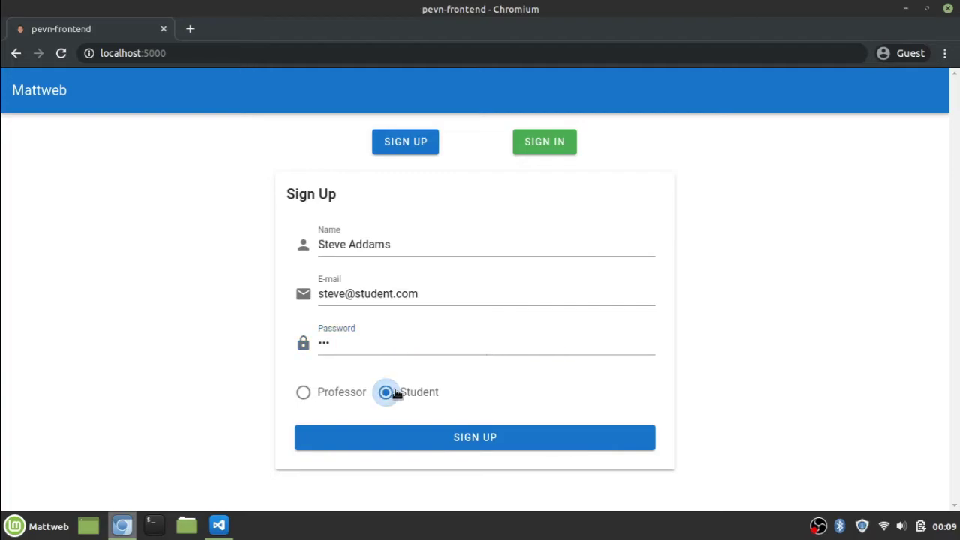
left_click(456, 439)
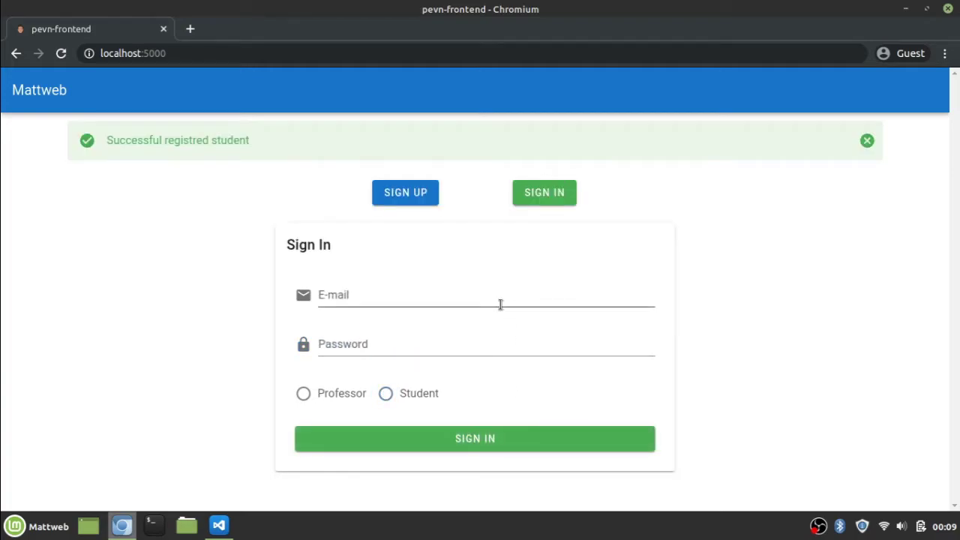
- Sign in as a Student with the student account's e-mail and password
left_click(495, 302)
type("matt")
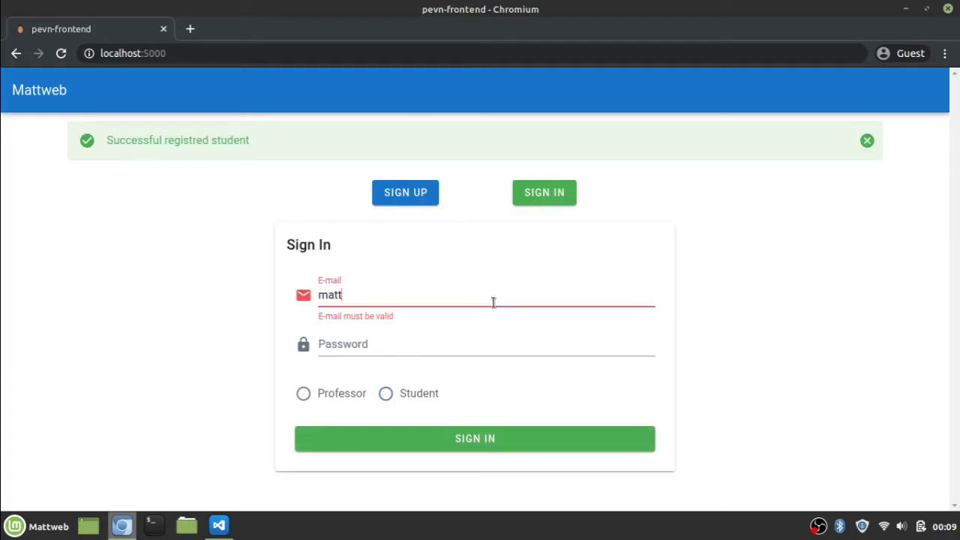
key("BackSpace")
key("BackSpace")
key("BackSpace")
key("BackSpace")
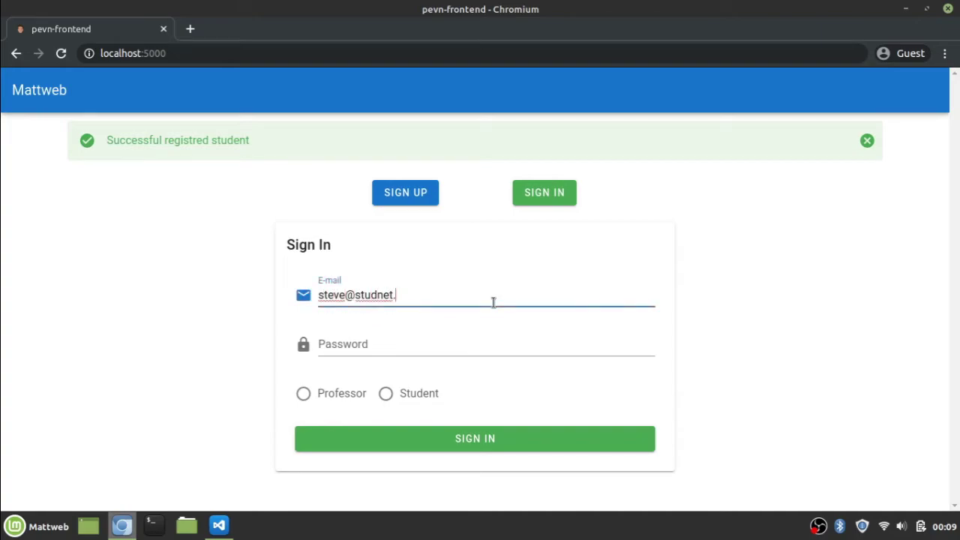
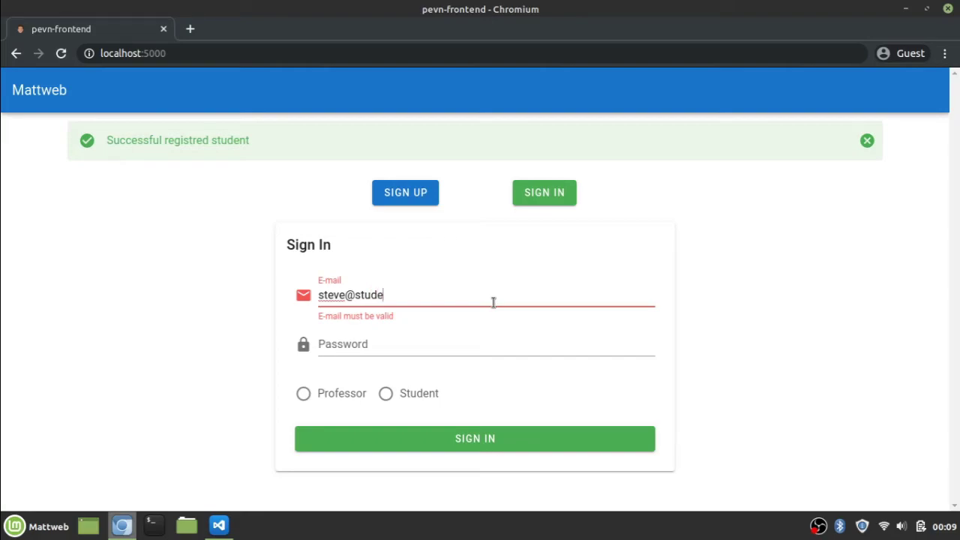
key("Tab")
type("123")
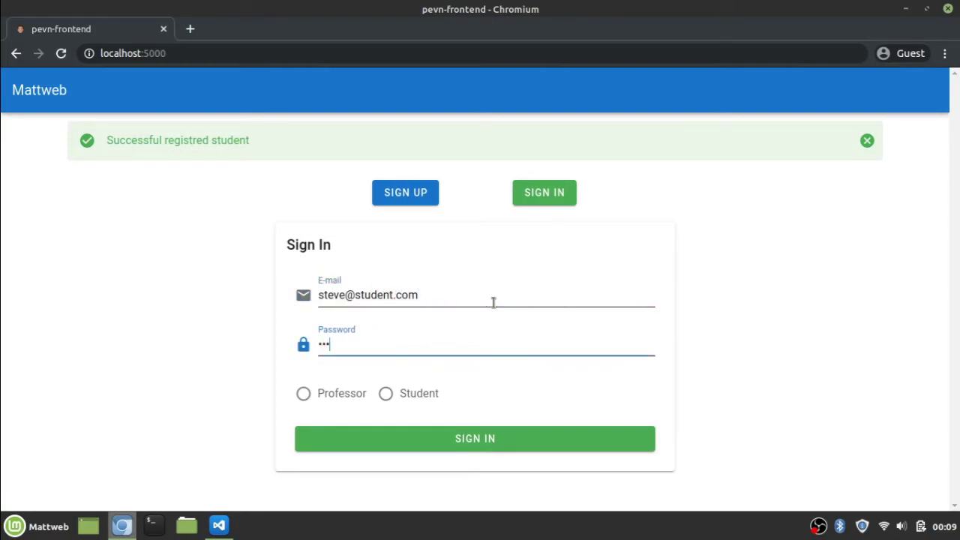
left_click(386, 393)
left_click(381, 438)
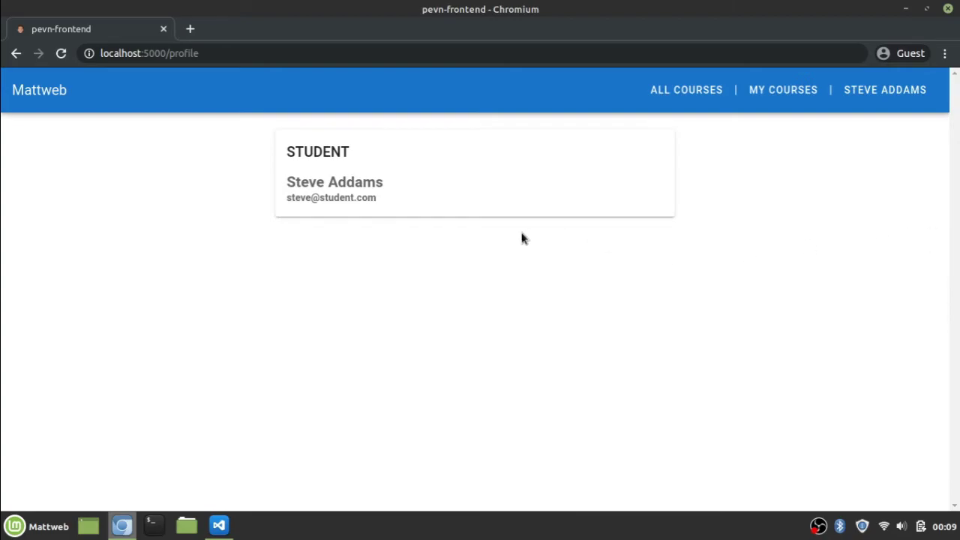
left_click_drag(403, 203, 274, 143)
left_click(345, 167)
- Join the Math course from All courses and dismiss the course-joined notice
left_click(692, 92)
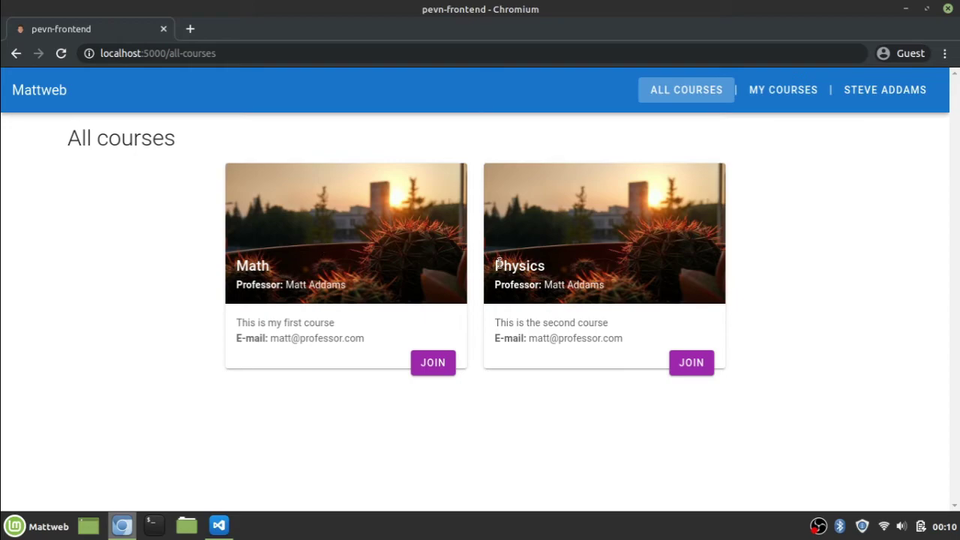
left_click_drag(507, 298, 562, 285)
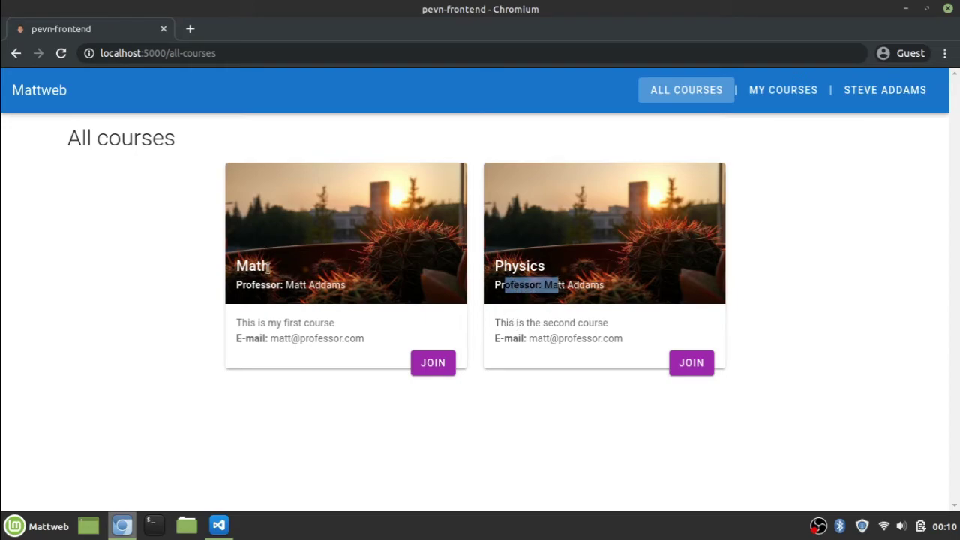
left_click_drag(260, 285, 345, 286)
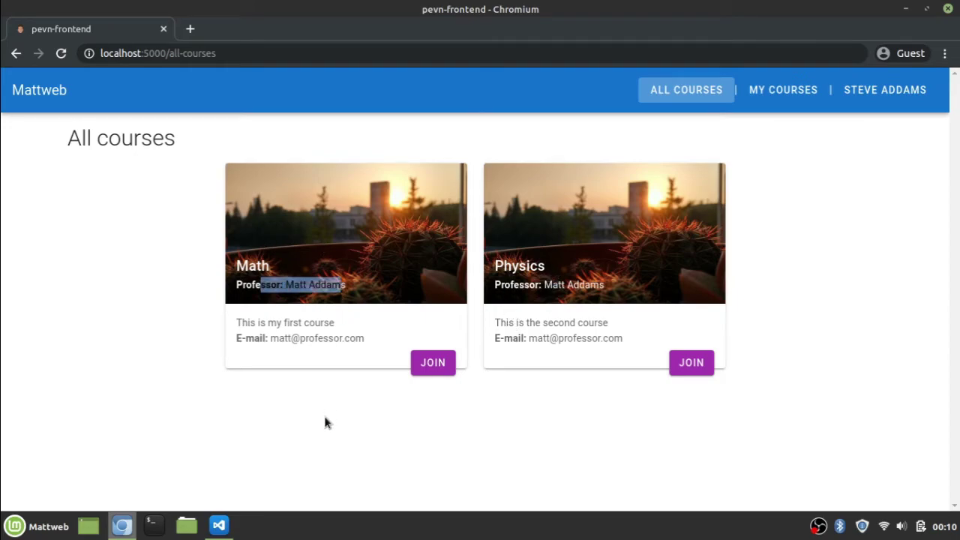
left_click(324, 418)
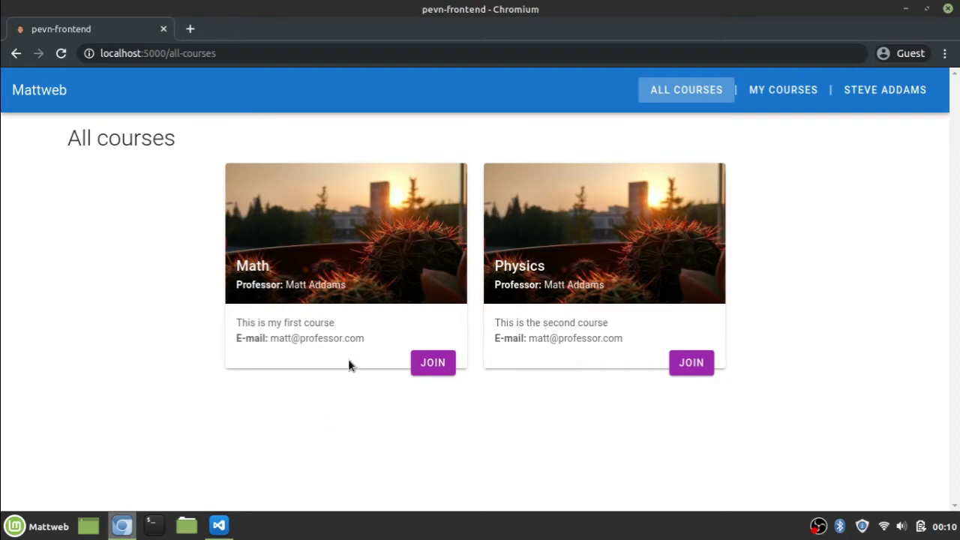
left_click(429, 367)
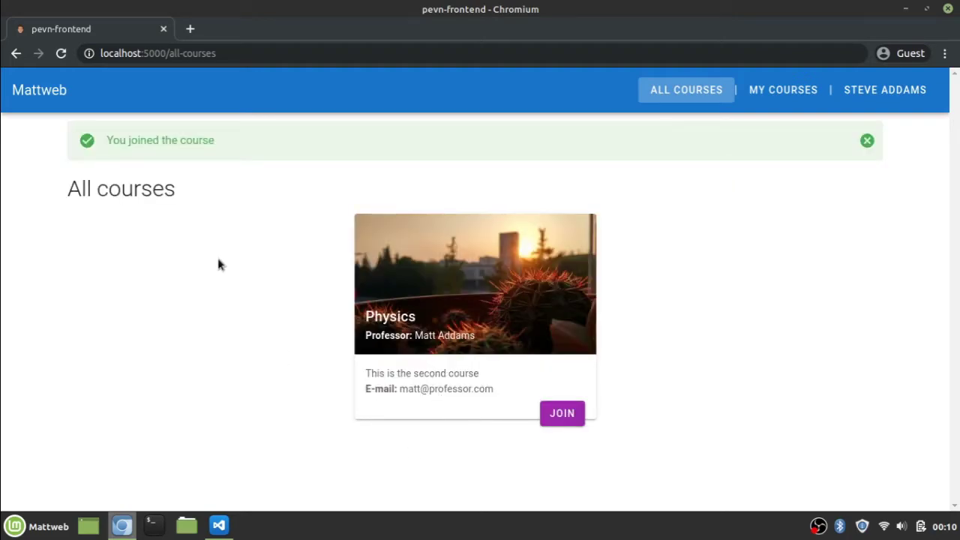
left_click_drag(222, 154, 30, 135)
left_click(216, 271)
left_click(867, 140)
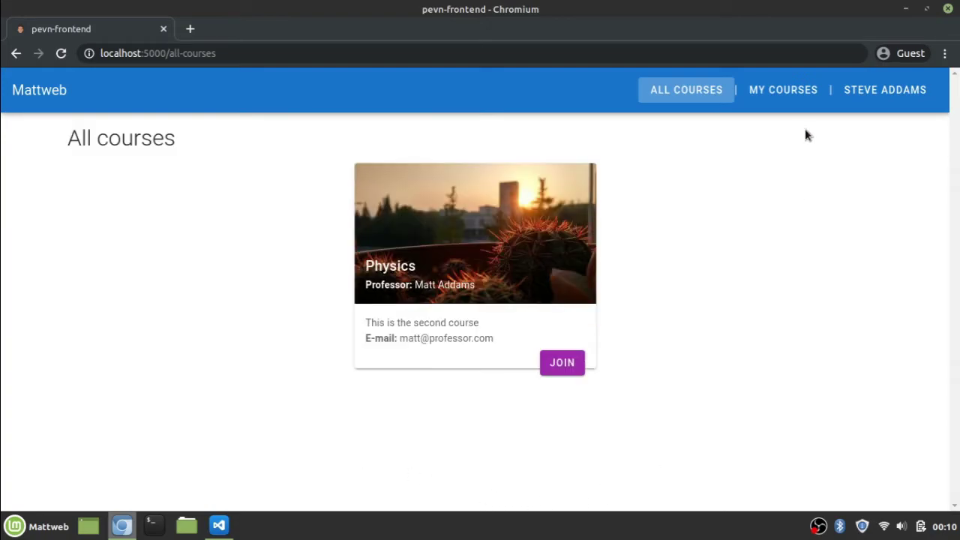
- Open Math's assignments from My courses, showing Assignmet 1
left_click(764, 93)
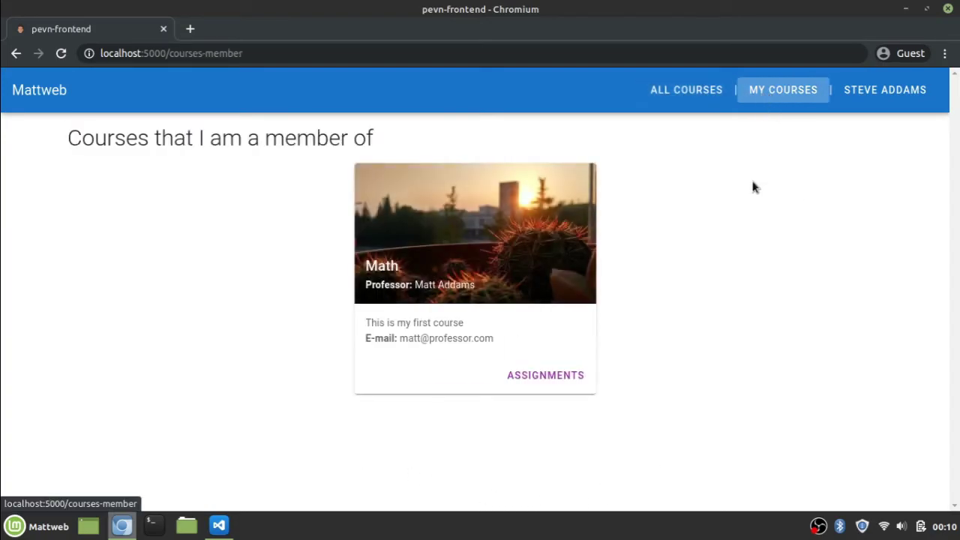
left_click_drag(84, 139, 411, 145)
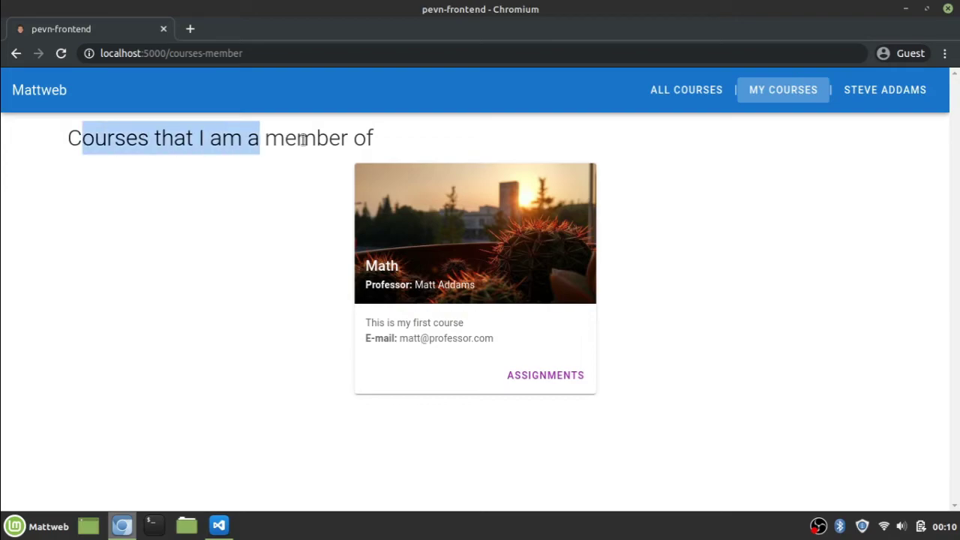
left_click(410, 146)
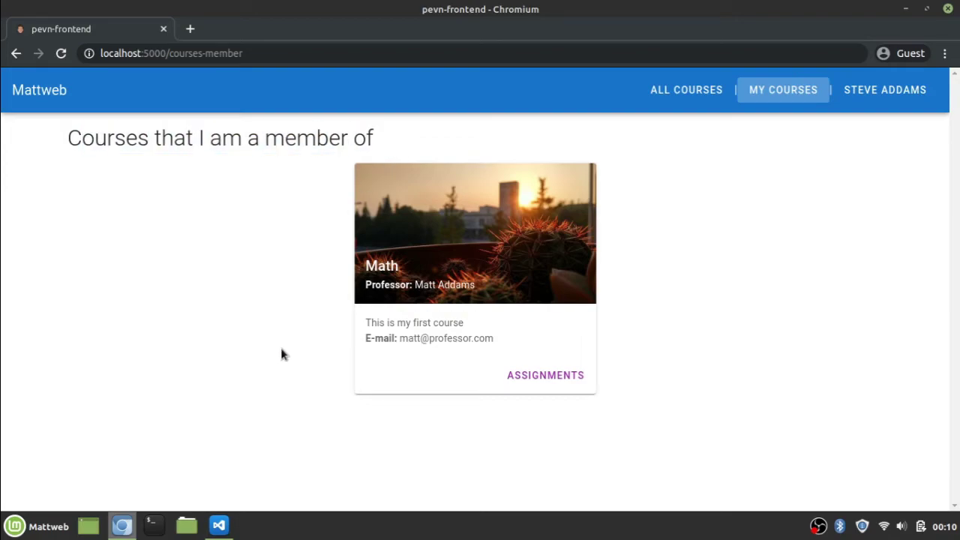
left_click(562, 382)
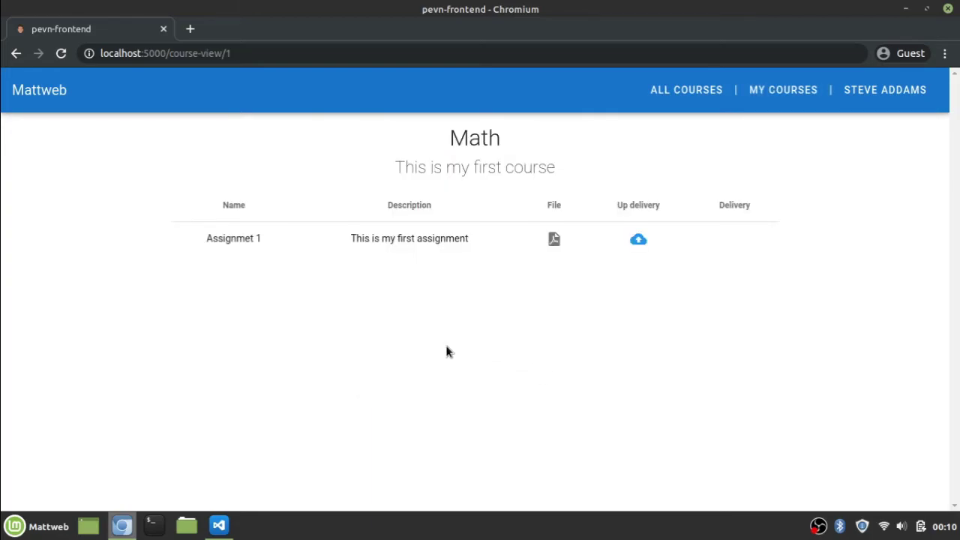
left_click_drag(222, 239, 245, 238)
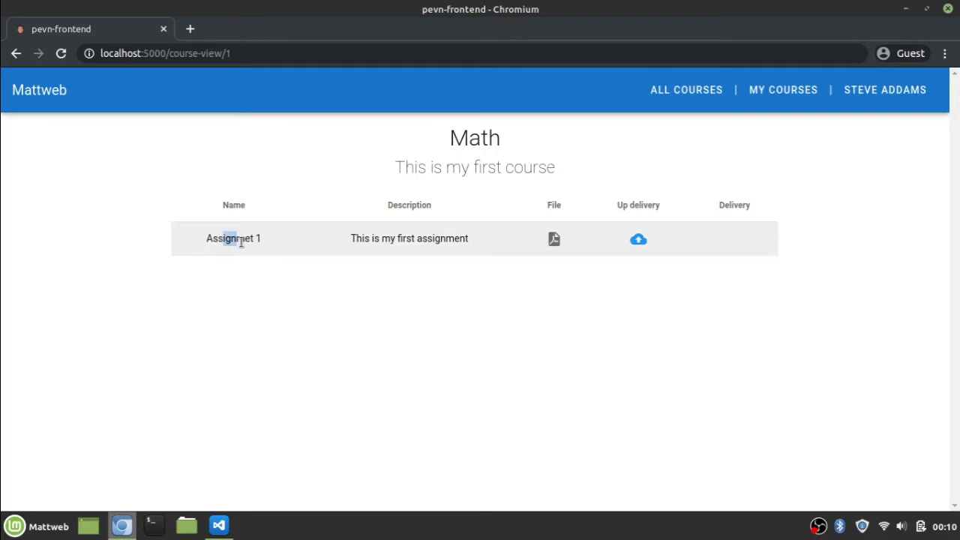
left_click_drag(380, 237, 424, 238)
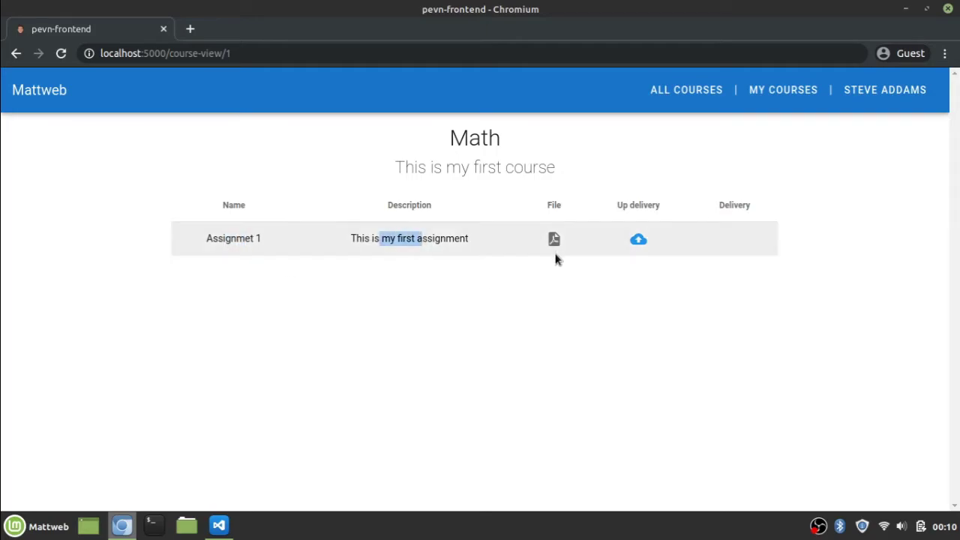
- View Assignmet 1's PDF and return to the Math course page
left_click(553, 238)
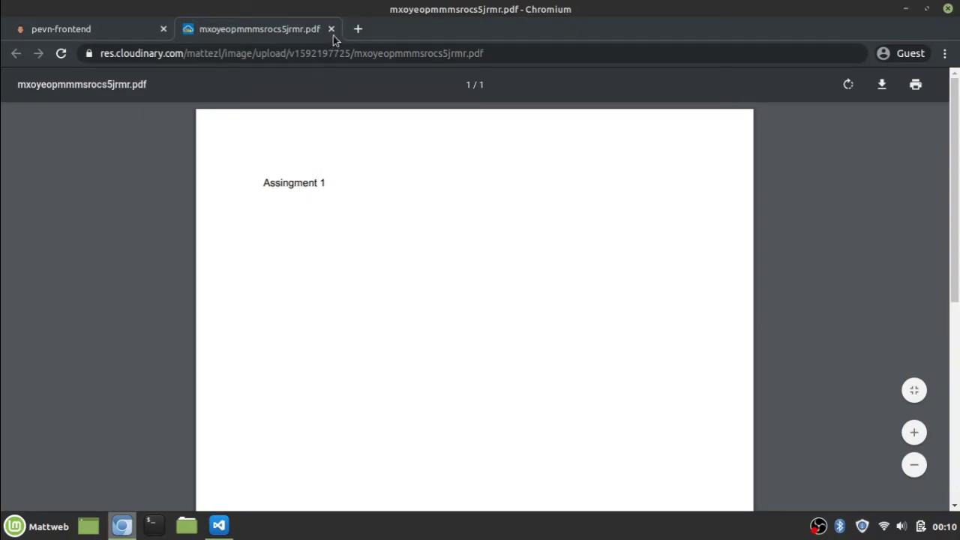
left_click(332, 30)
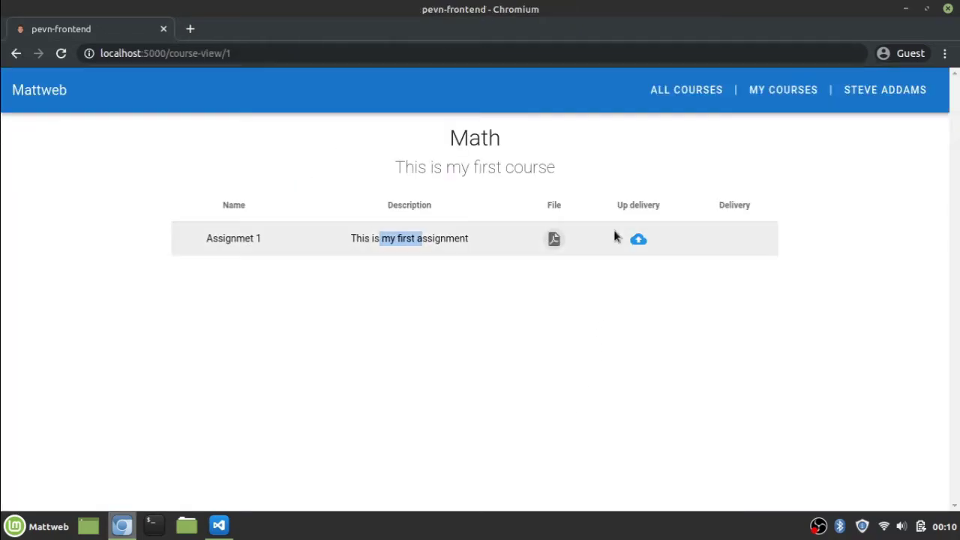
left_click(700, 288)
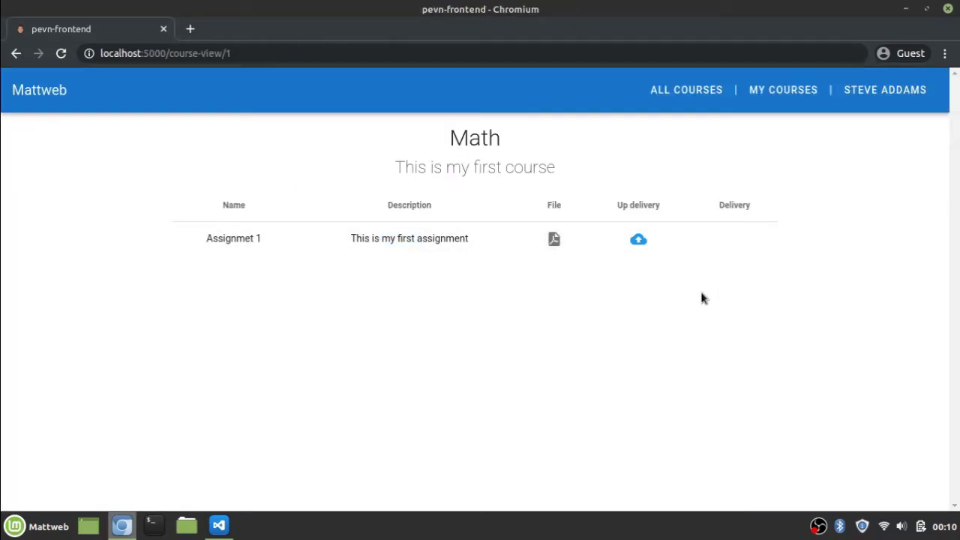
- Upload Delivery 1.pdf as the delivery for Assignmet 1, then preview and close it
left_click(639, 241)
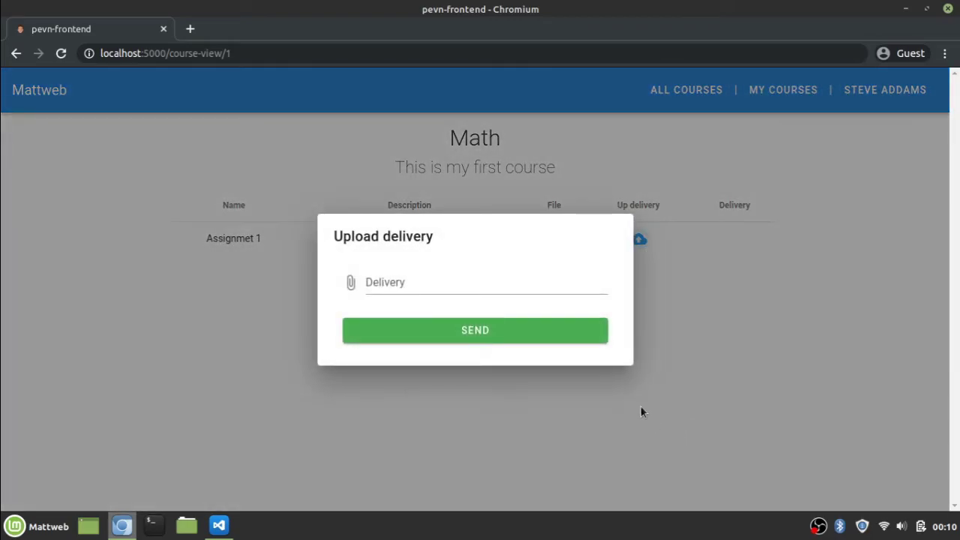
left_click(479, 280)
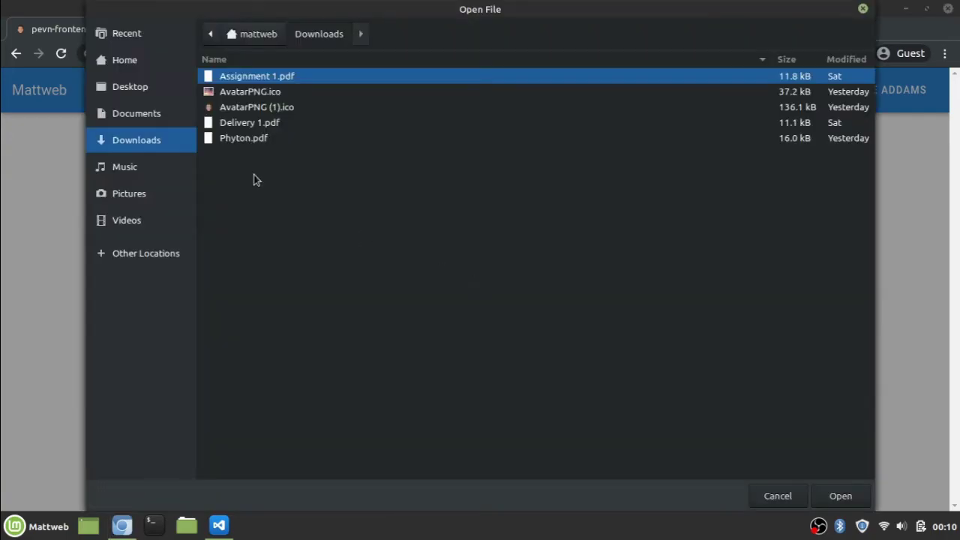
left_click(260, 124)
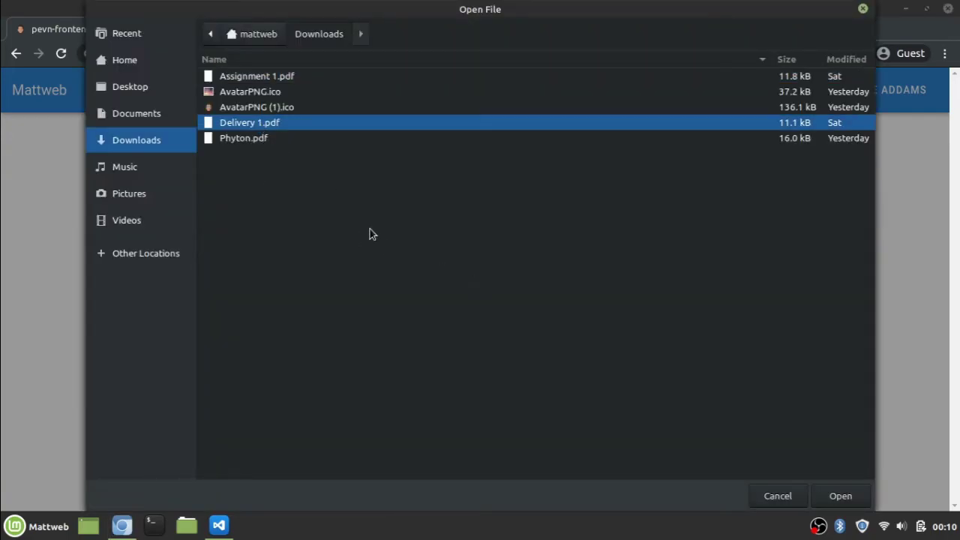
left_click(840, 497)
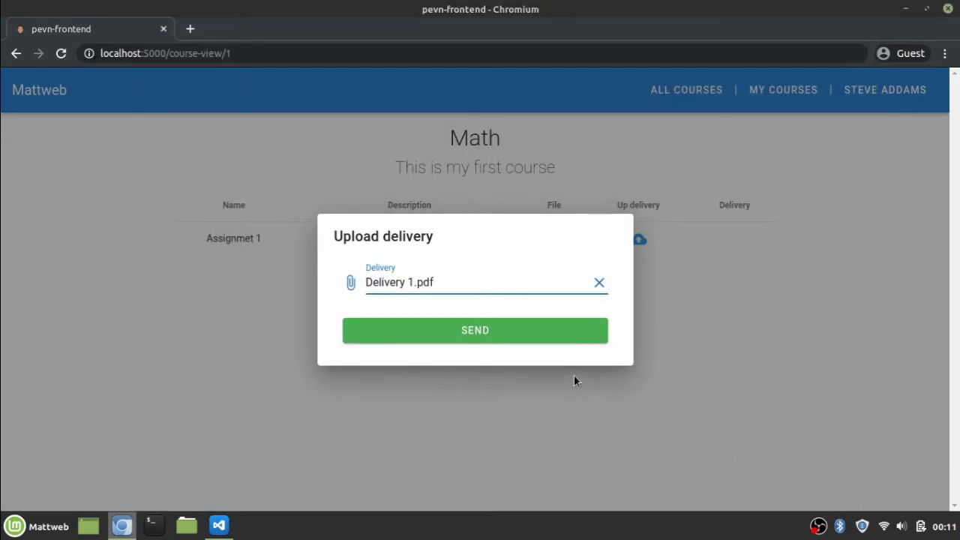
left_click(532, 335)
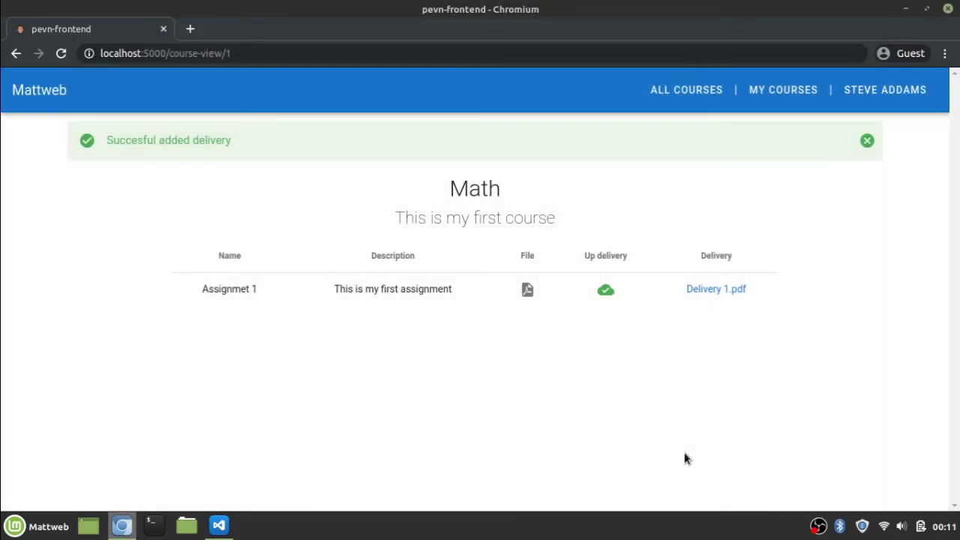
left_click(866, 141)
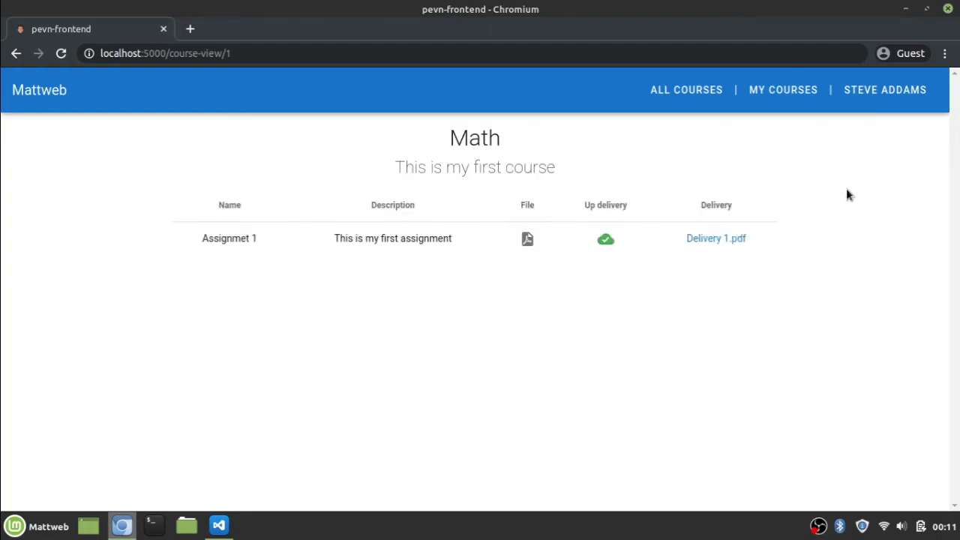
left_click(724, 238)
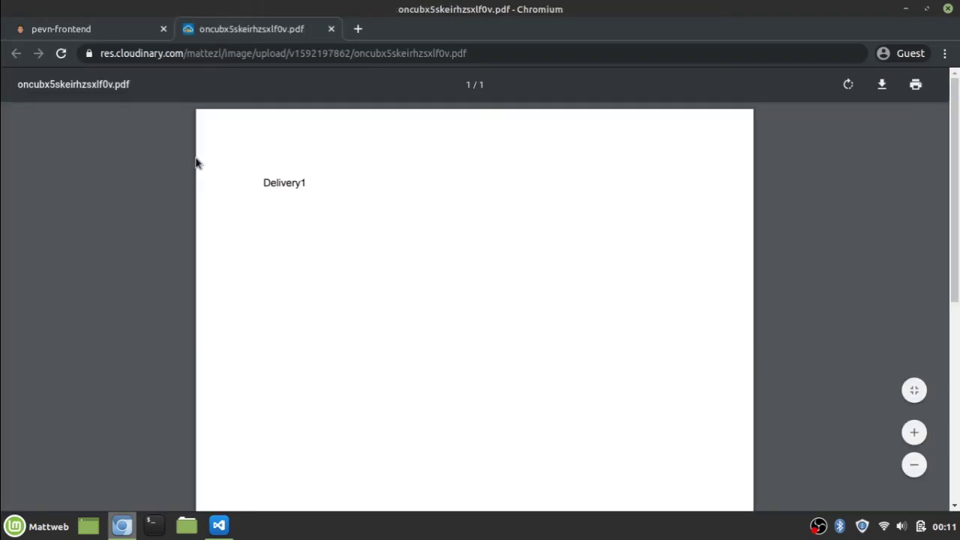
left_click(331, 29)
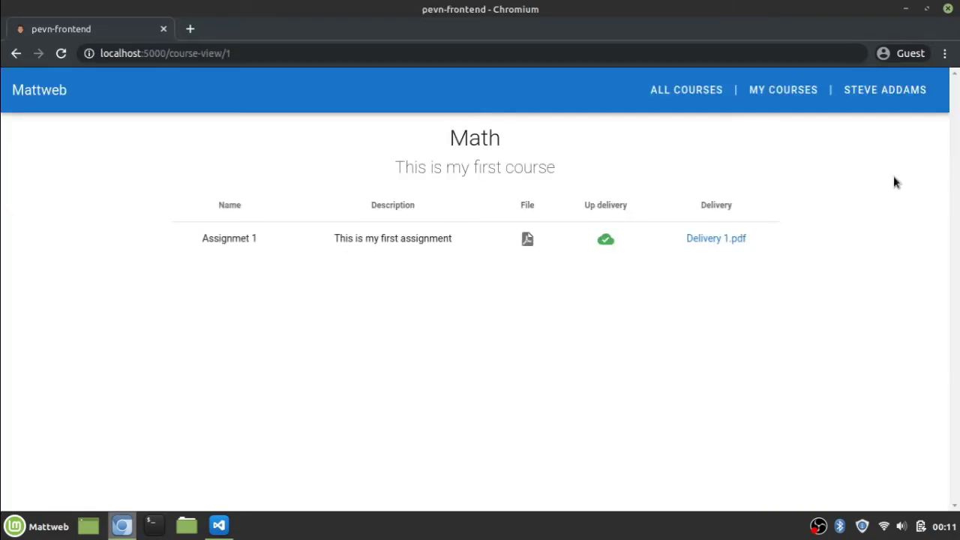
- Sign the student out of Mattweb and bring up the sign-in form
left_click(891, 98)
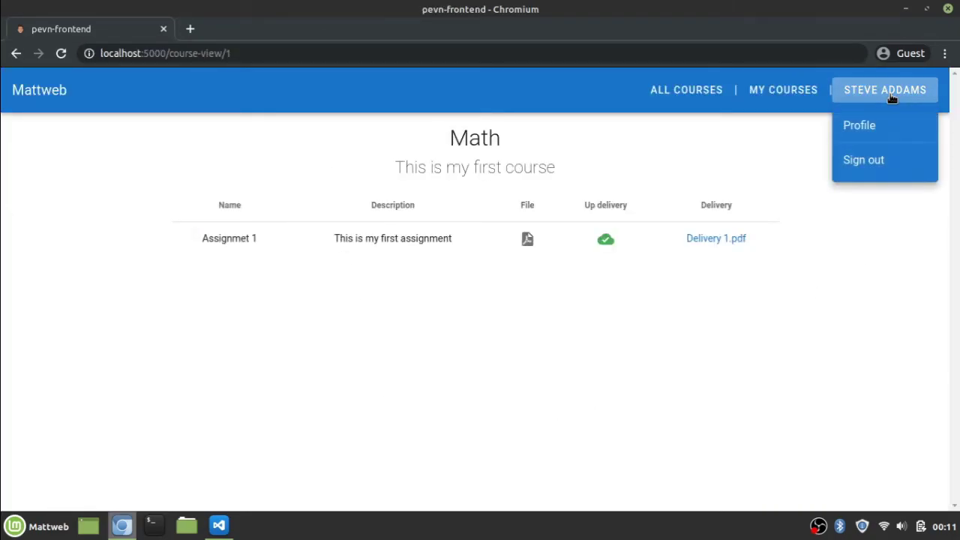
left_click(859, 159)
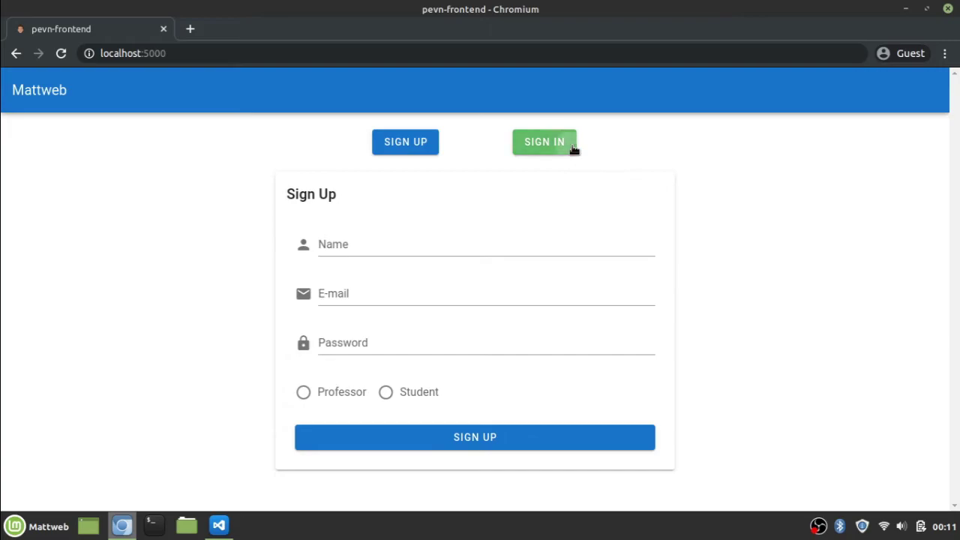
left_click(573, 149)
- Sign in with the professor's e-mail and password as Professor, then open Math's assignments
left_click(443, 239)
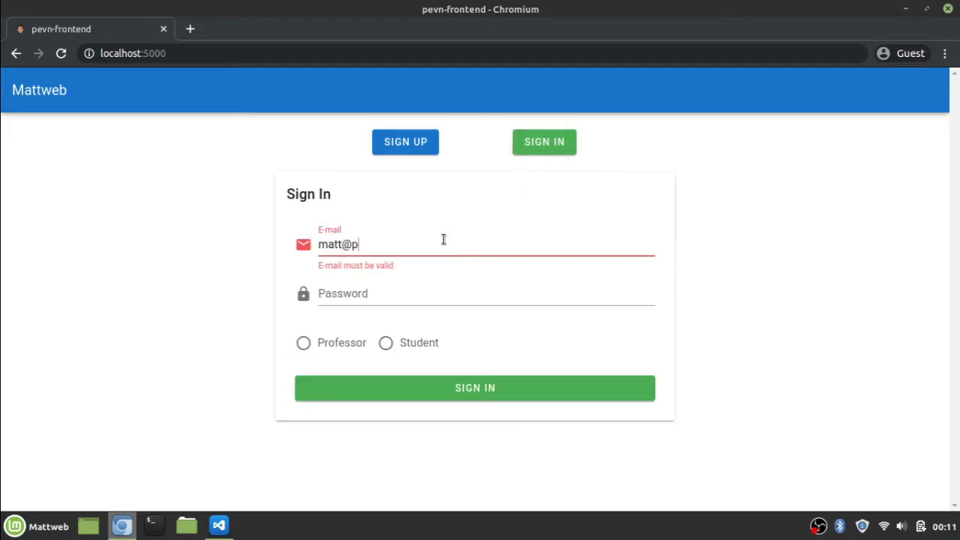
key("Tab")
type("p")
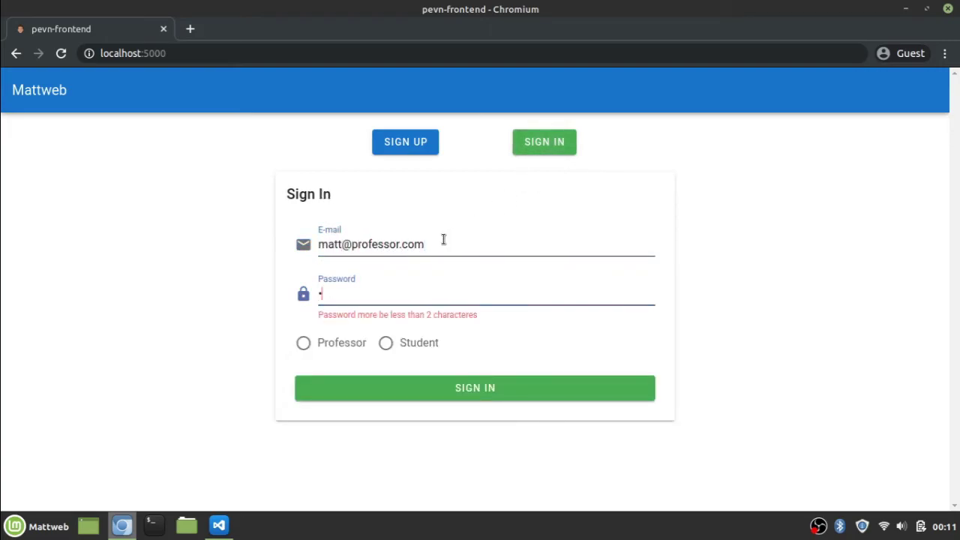
type("as")
left_click(306, 343)
left_click(376, 387)
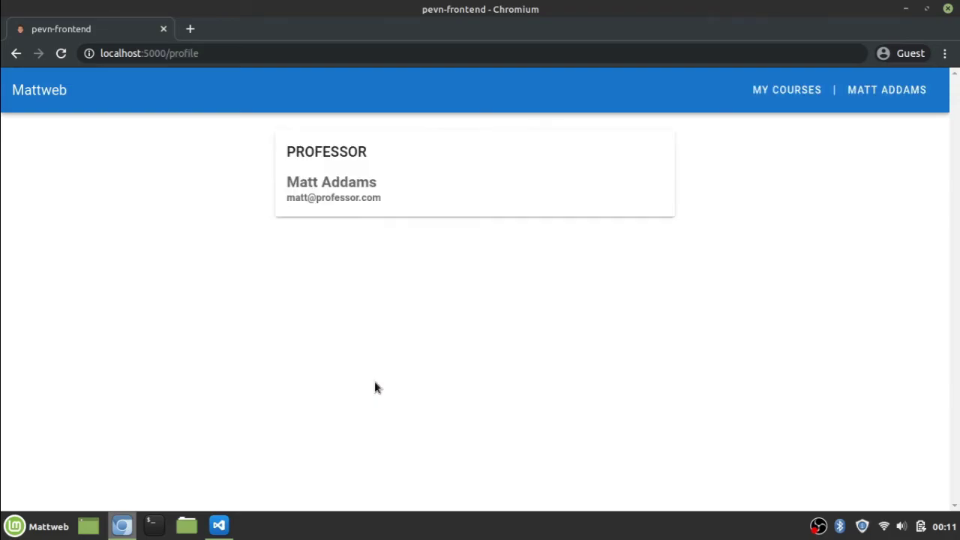
left_click(795, 90)
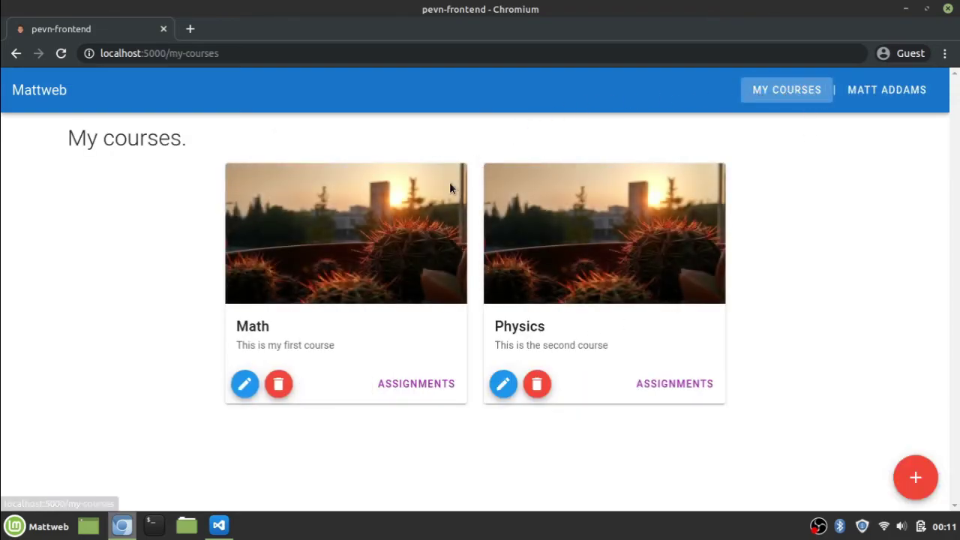
left_click(405, 386)
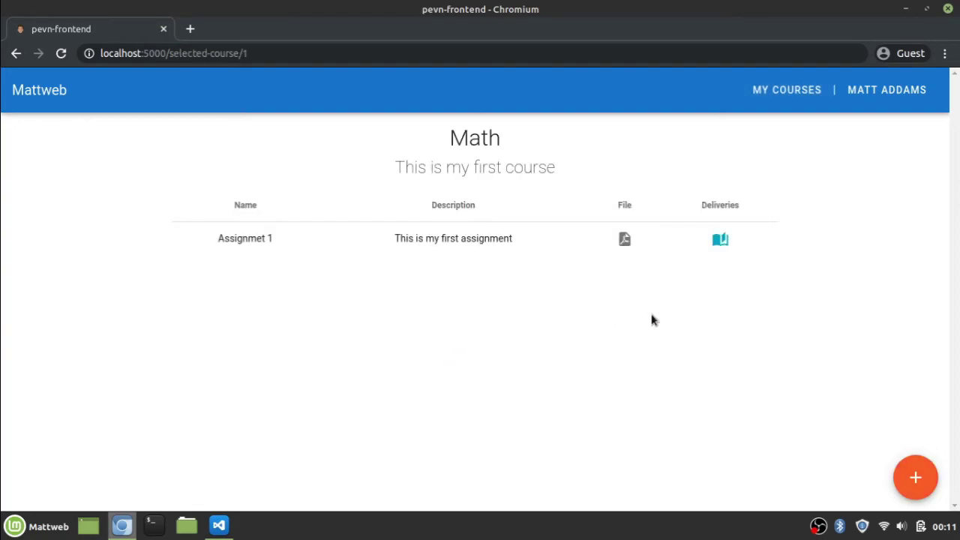
- List Assignmet 1's deliveries and preview the student's Delivery 1.pdf, then close its tab
left_click(722, 242)
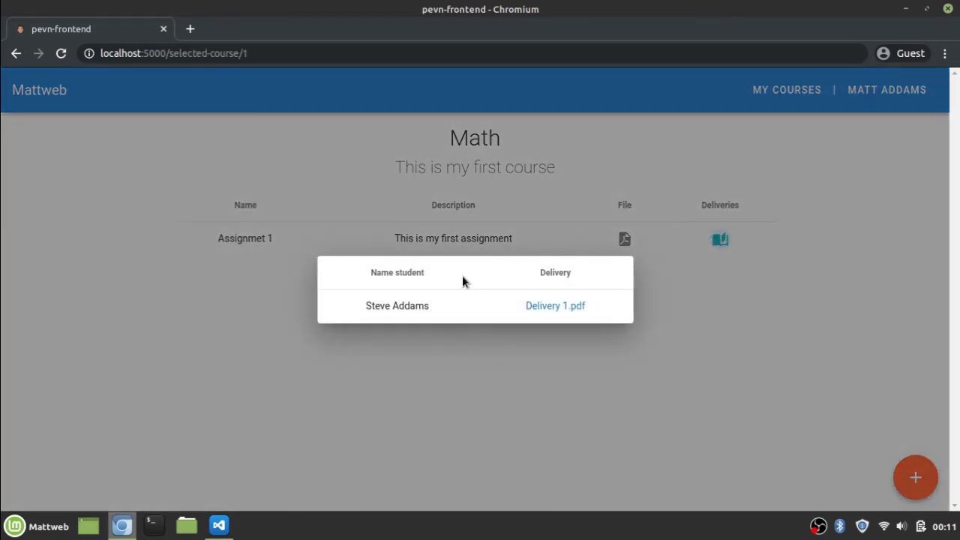
left_click_drag(366, 305, 428, 305)
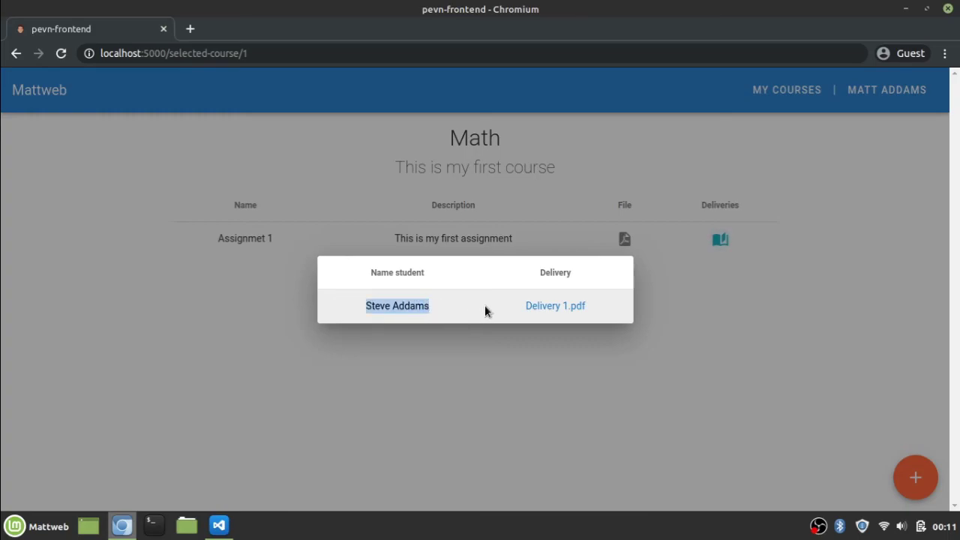
left_click(593, 309)
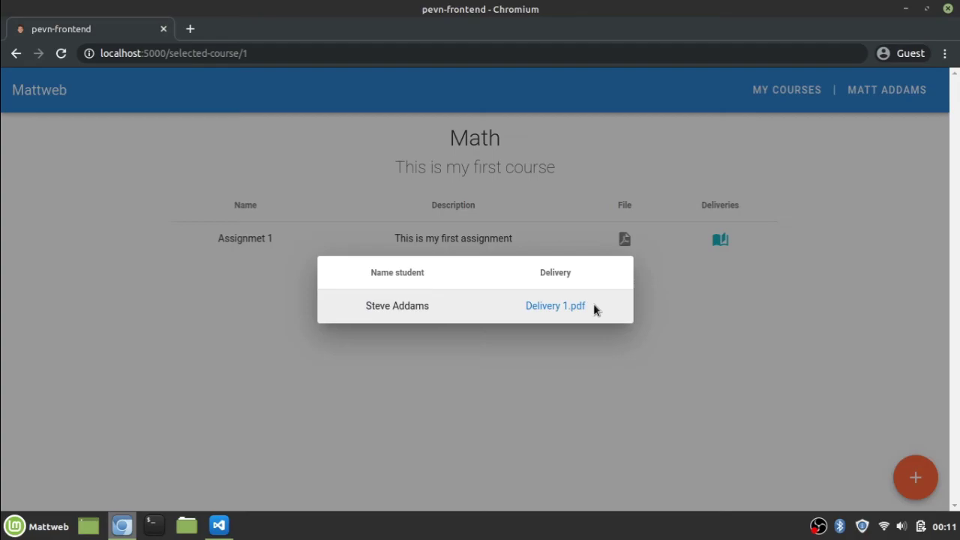
left_click(567, 306)
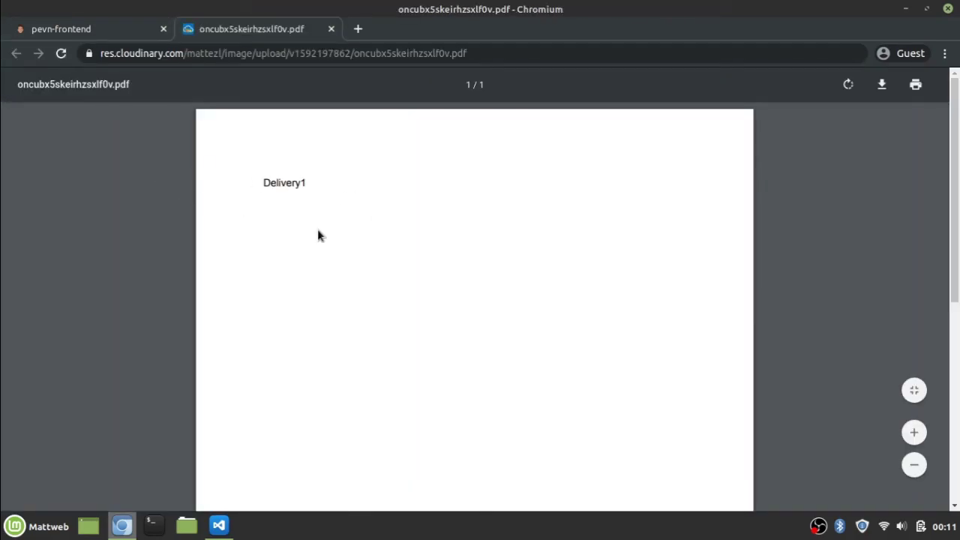
key("ctrl+w")
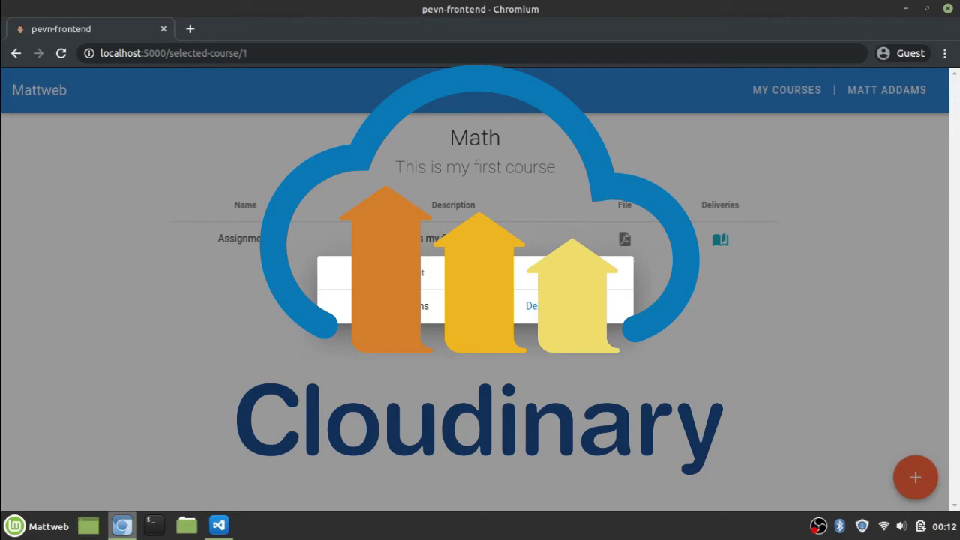
- Dismiss the deliveries list, glance at VS Code's backend log, and return to Chromium
left_click(615, 308)
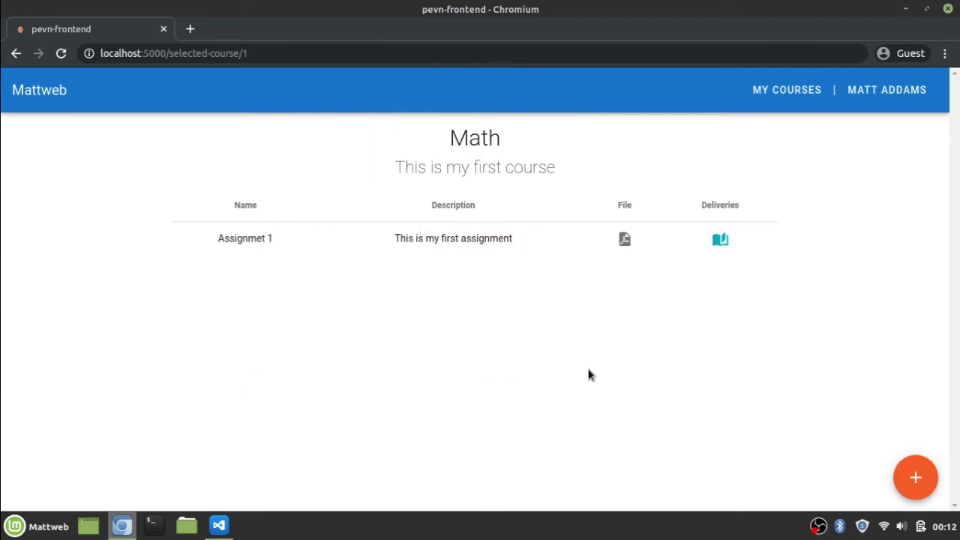
left_click(230, 526)
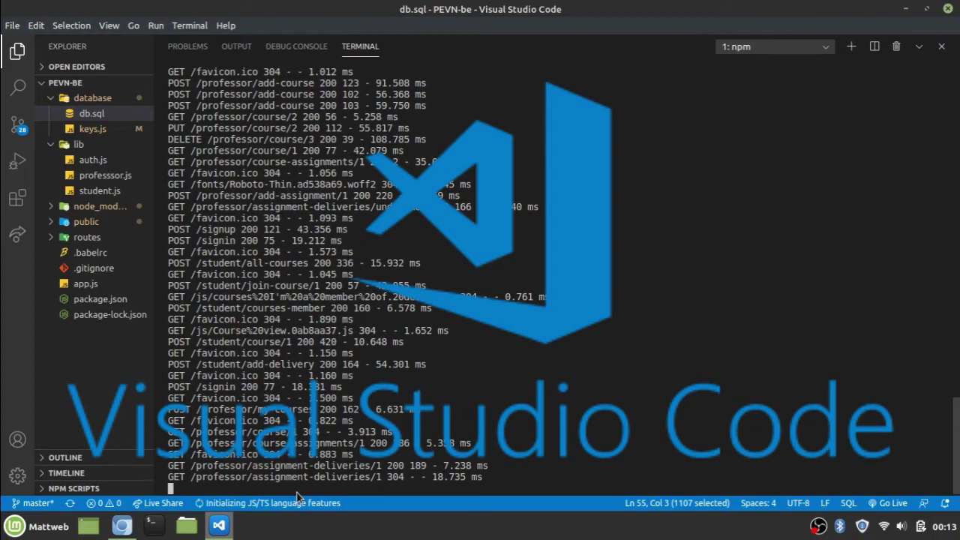
key("alt+Tab")
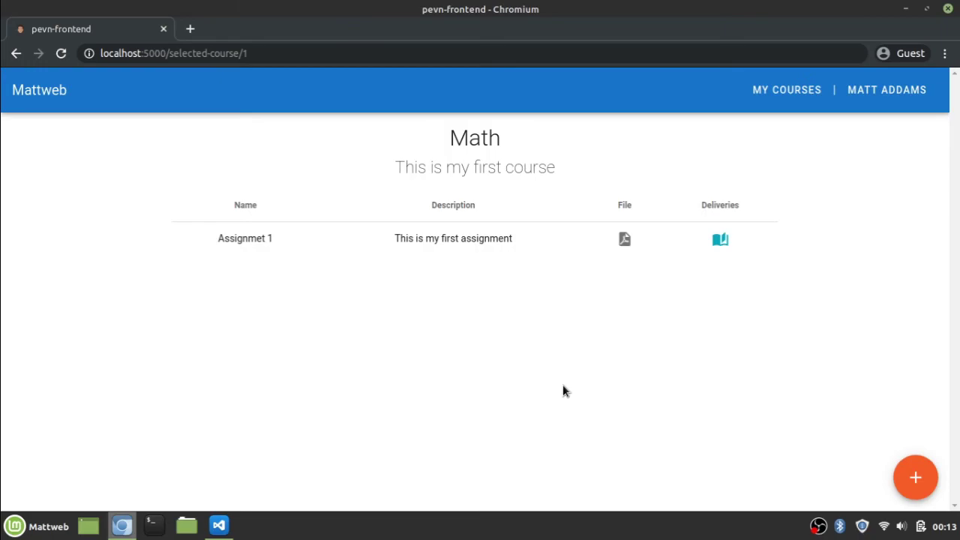
- Minimize Chromium to reveal the VS Code backend request log, then show the empty desktop
left_click(907, 9)
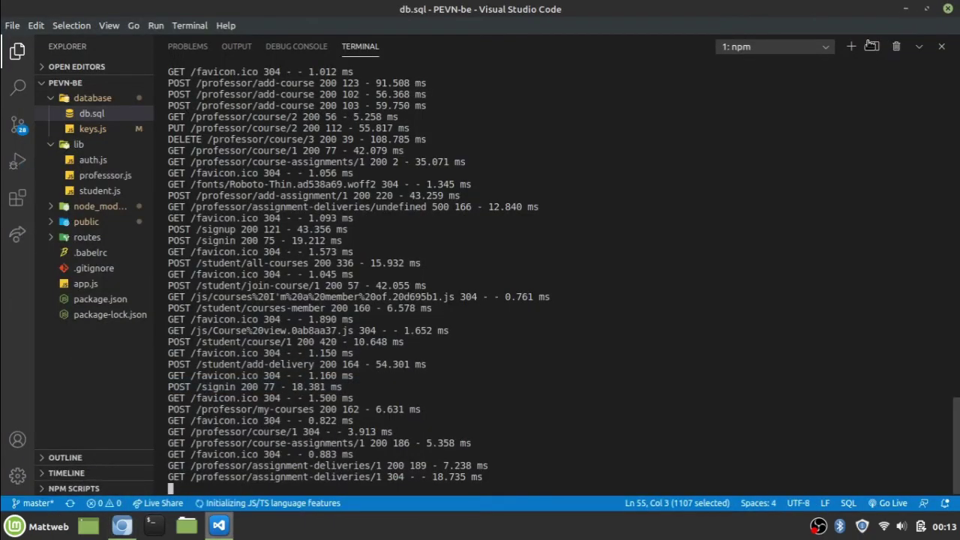
left_click(88, 525)
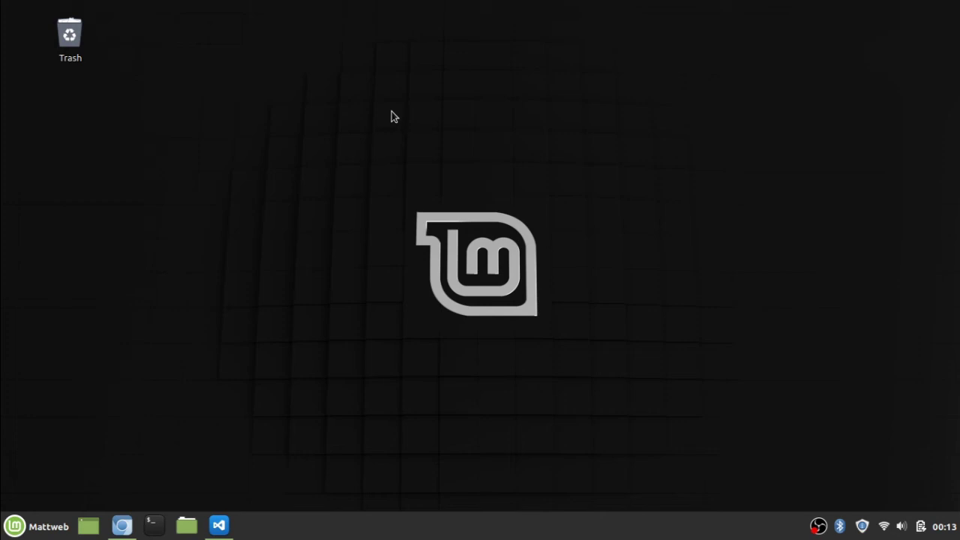
- In a new Terminal, print the PostgreSQL 12.3, Vue CLI 4.4.4 and Node v12.18.0 versions
left_click(153, 525)
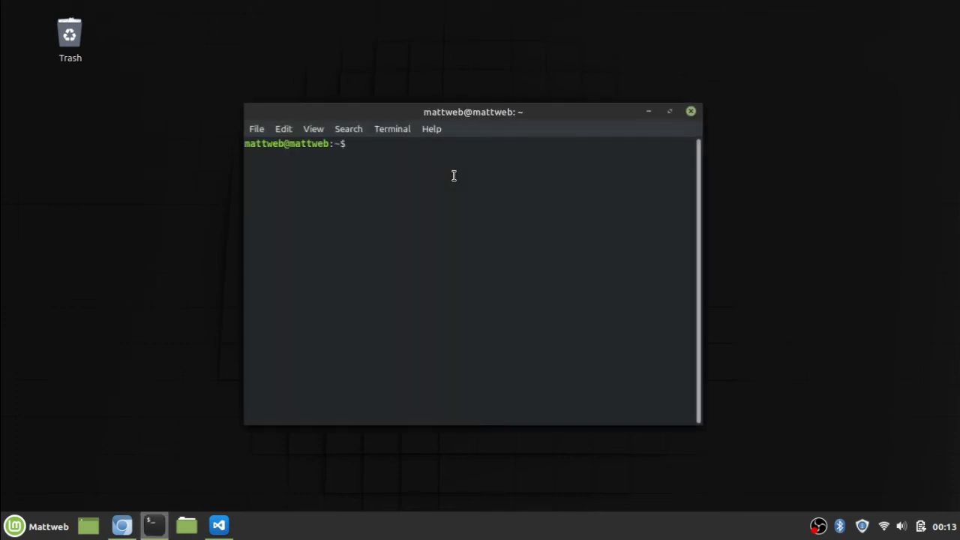
type("psql ")
type("--version")
key("Return")
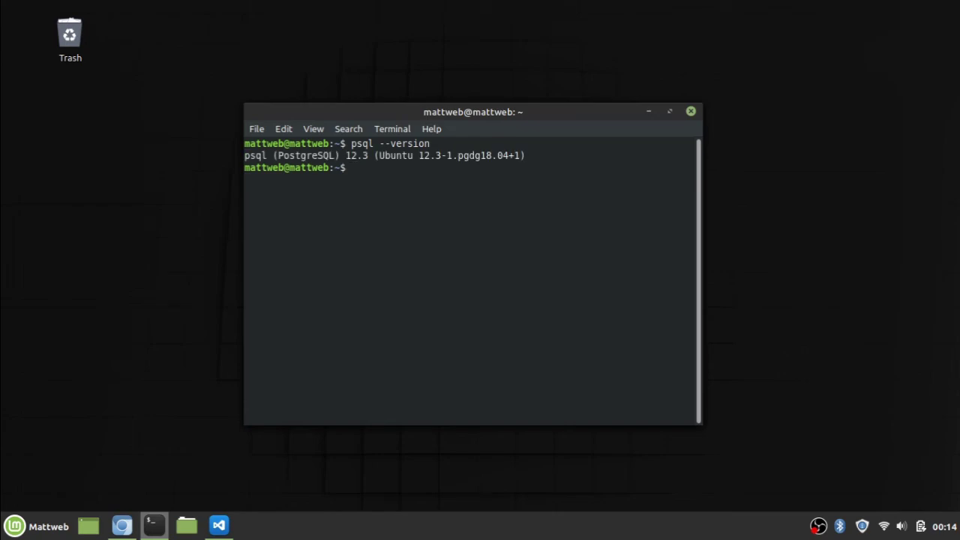
type("vue --v")
type("ersion")
key("Return")
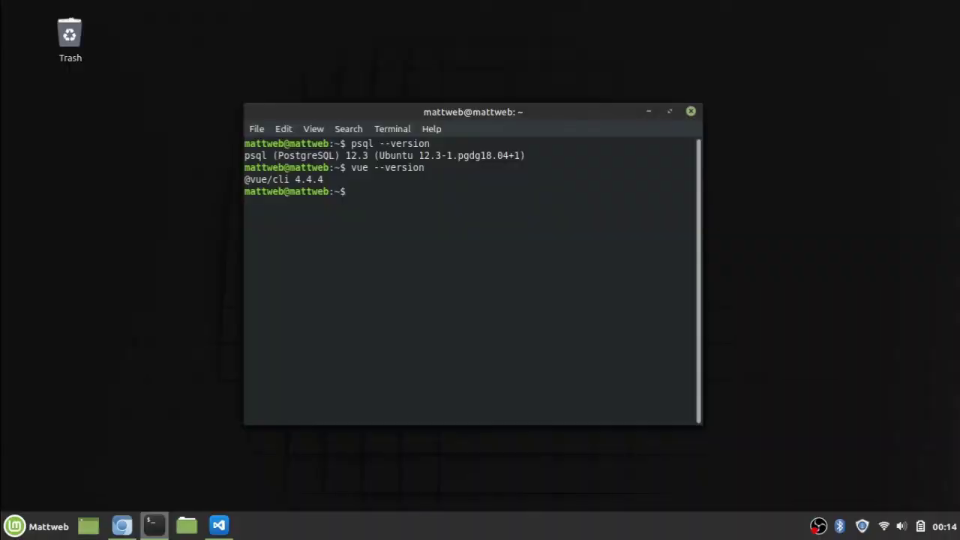
type("node")
type(" --version")
key("Return")
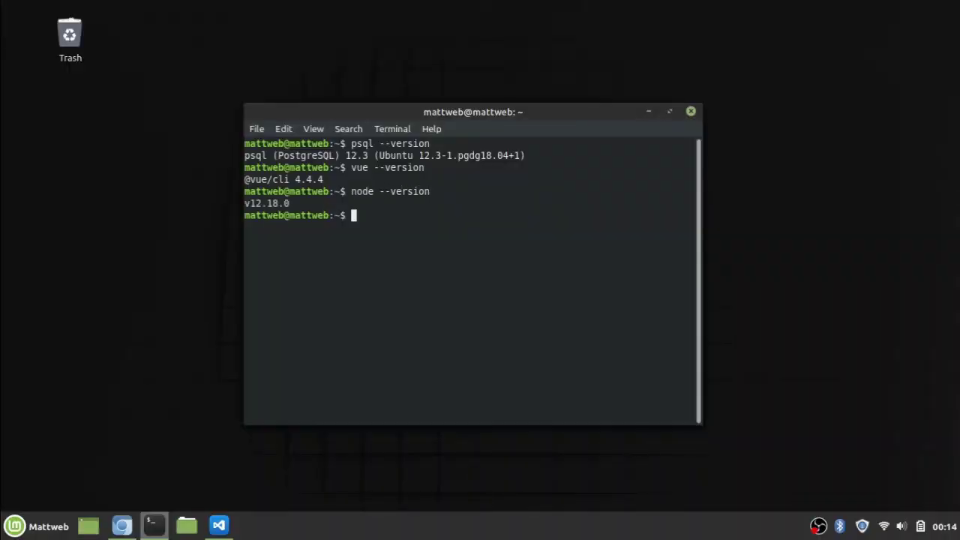
- Print the npm 6.14.4 and nvm 0.35.3 versions, then minimize the terminal
type("npm")
type(" -")
key("BackSpace")
key("BackSpace")
type("-")
type("-version")
key("Return")
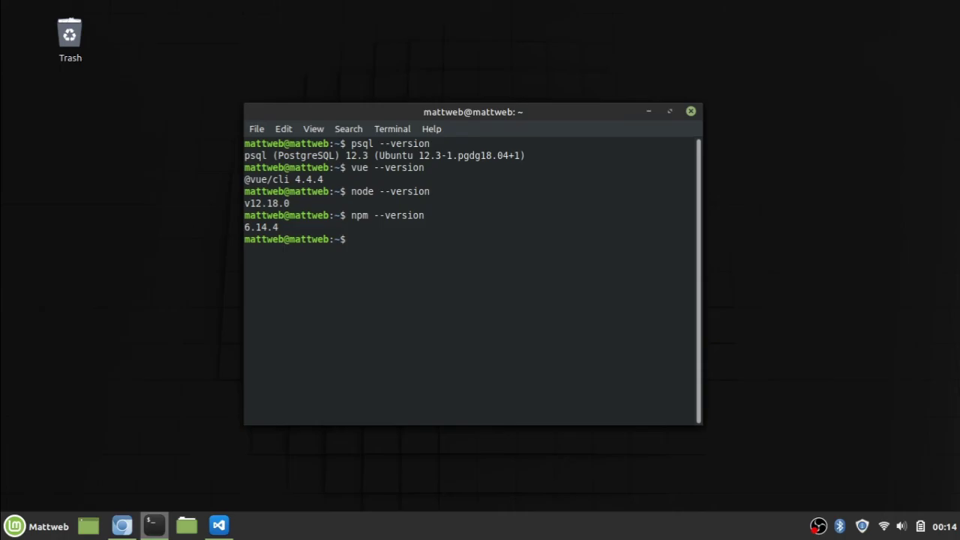
type("n")
type("vm --vers")
type("ion")
key("Return")
type("nv")
type("m --versio")
type("n")
key("Return")
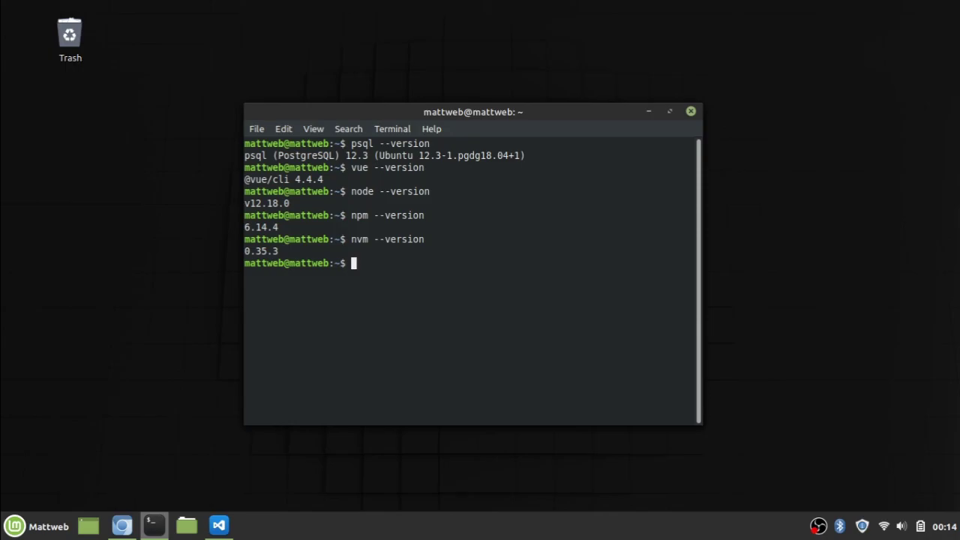
left_click(648, 111)
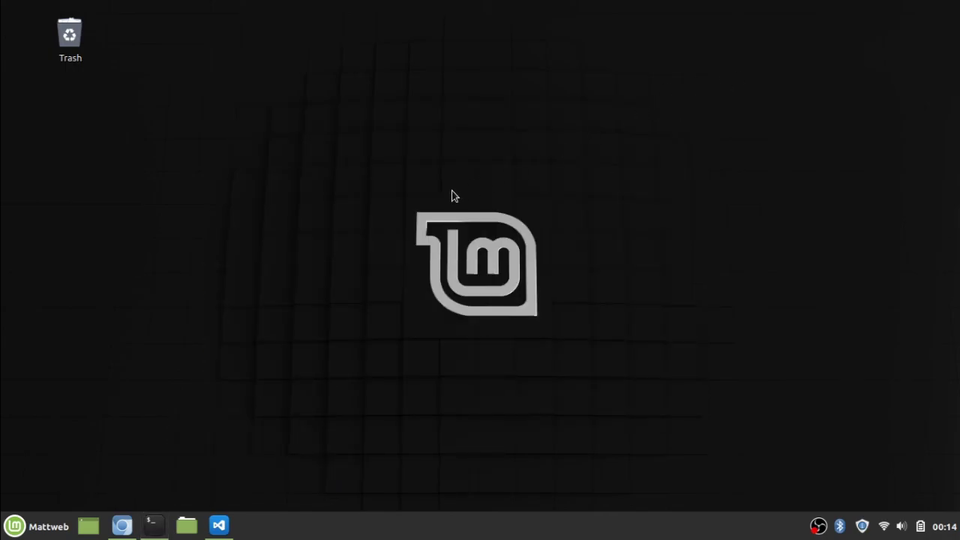